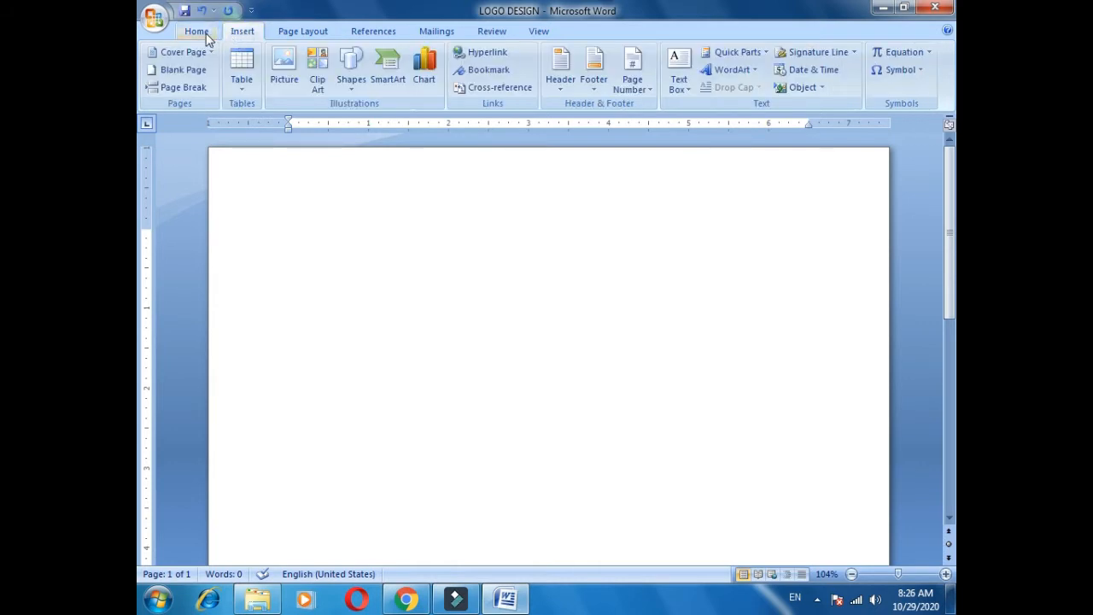
Look through the Home, Page Layout and References tabs, then open the Insert Shapes gallery.
left_click(204, 39)
left_click(238, 34)
left_click(299, 36)
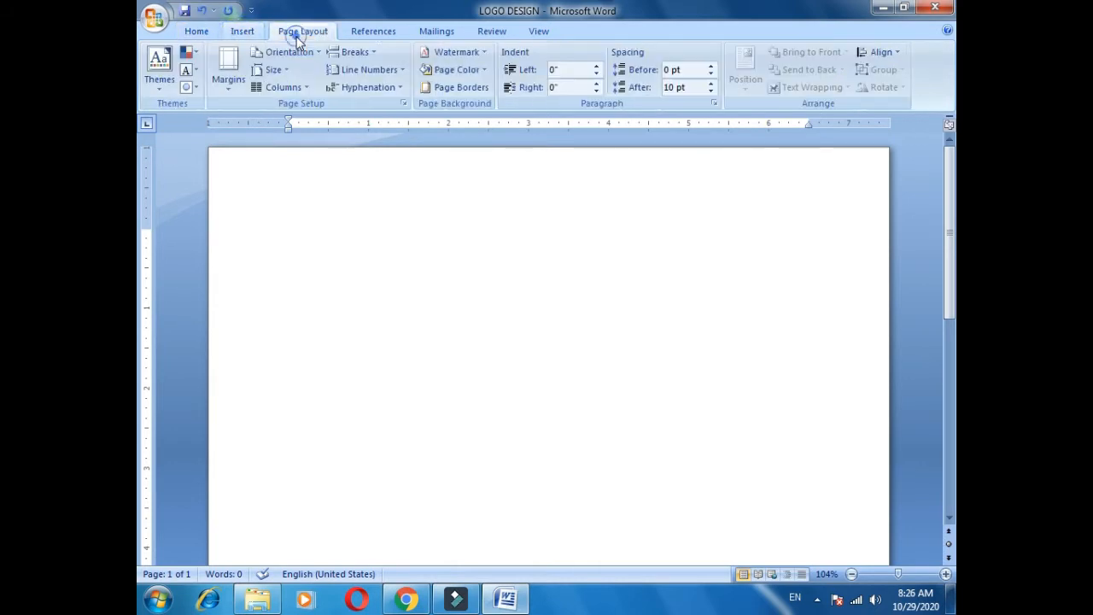
left_click(375, 32)
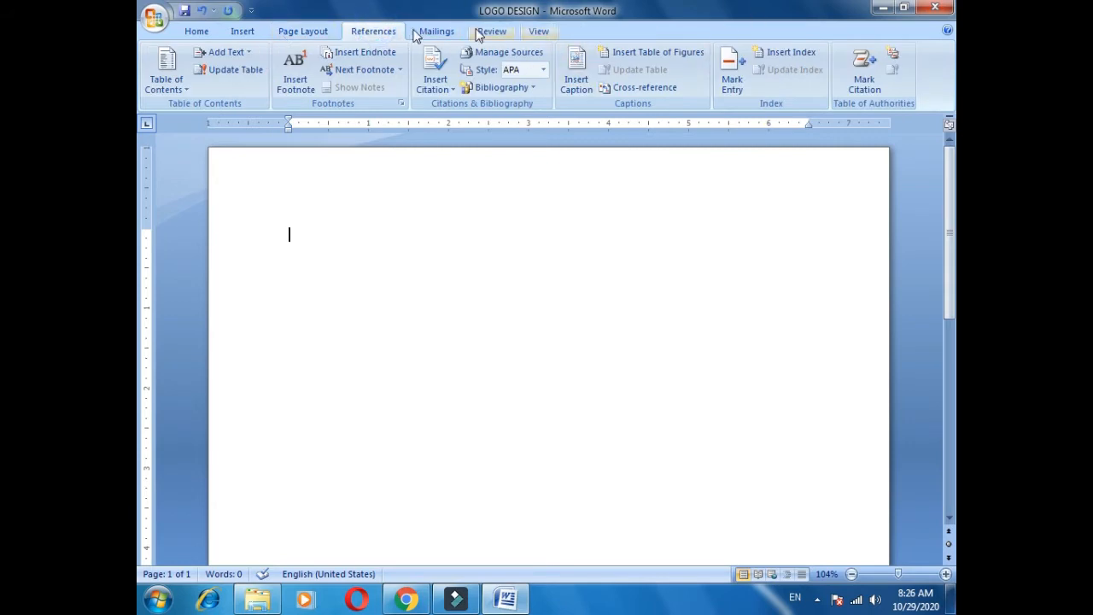
left_click(196, 32)
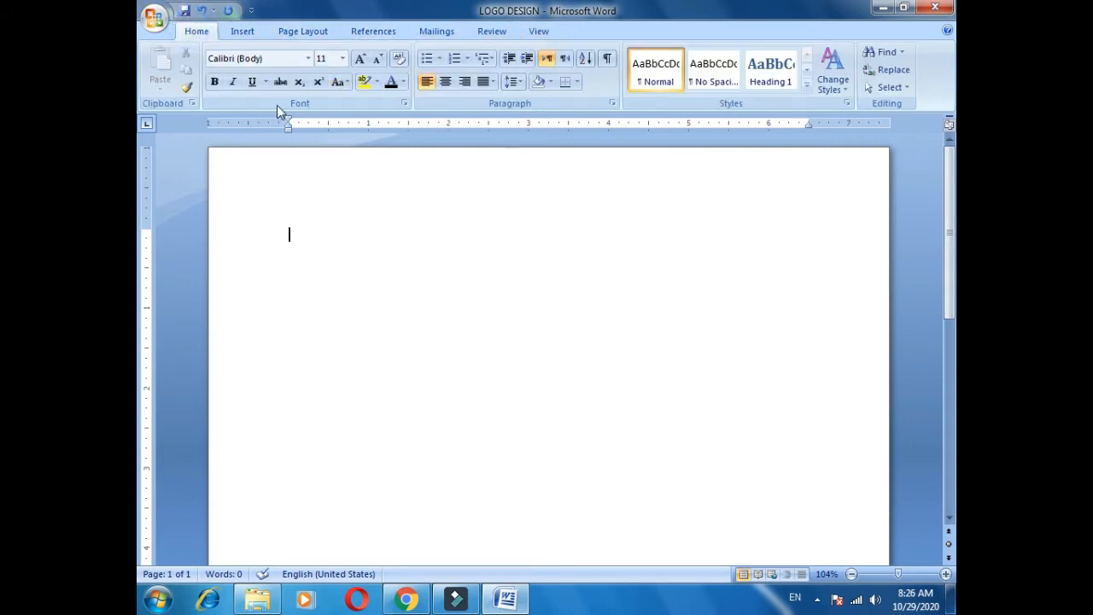
left_click(248, 34)
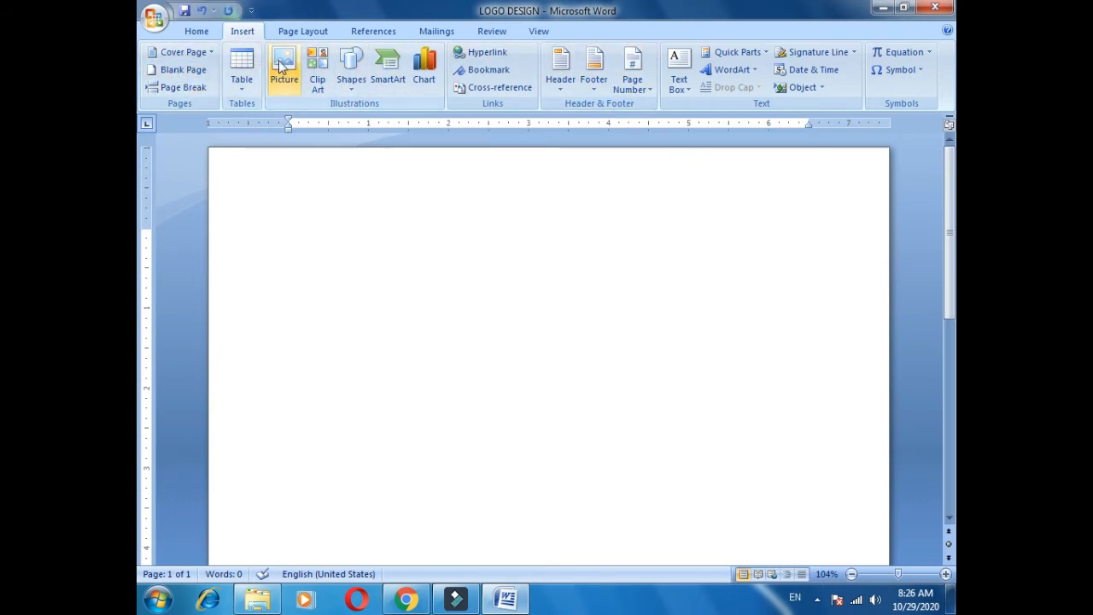
left_click(350, 74)
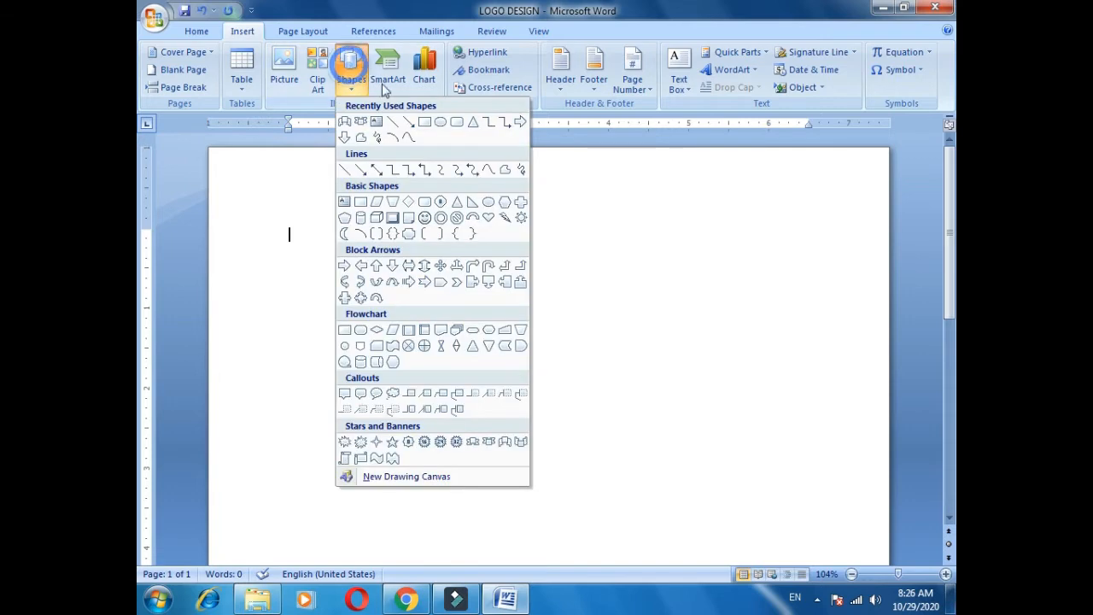
Draw a large outer circle and a second oval inside it.
left_click(440, 122)
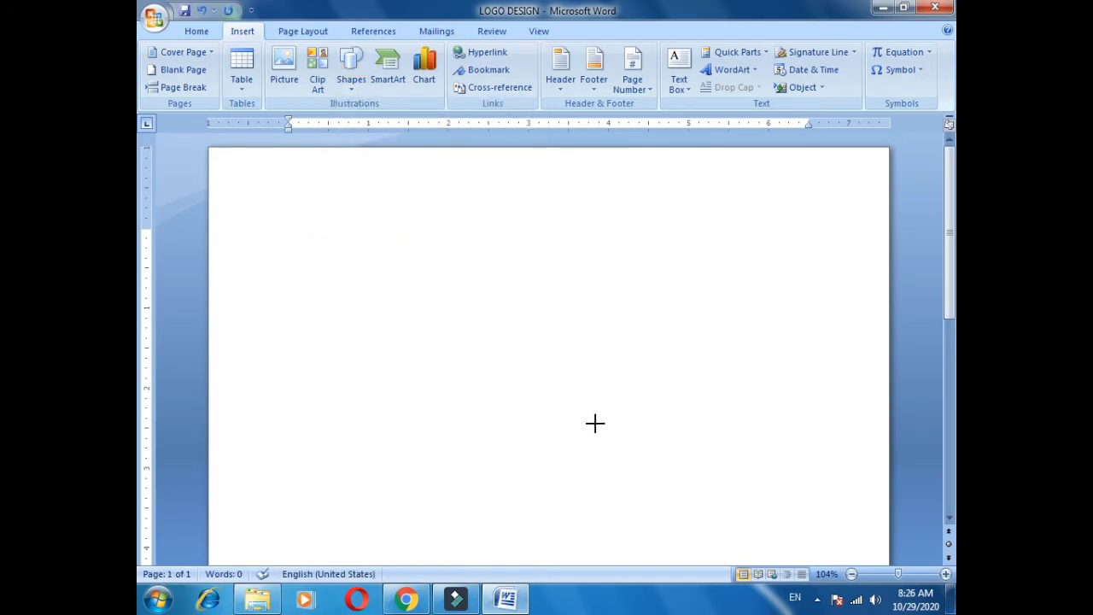
left_click_drag(728, 527, 676, 532)
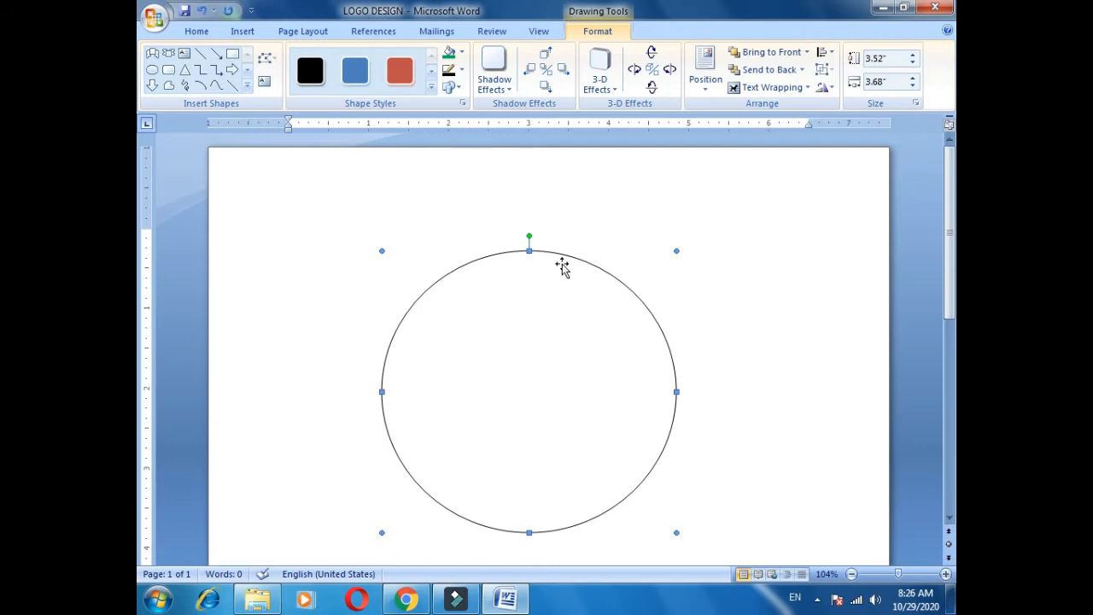
left_click(158, 78)
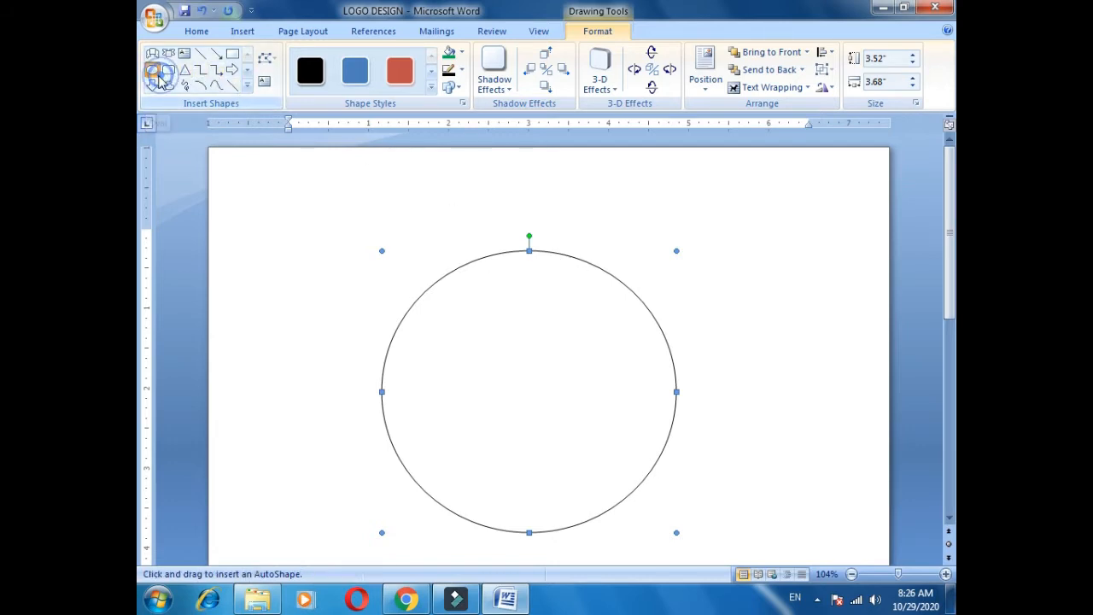
left_click_drag(448, 284, 655, 503)
Resize the inner oval to a 2.57" by 2.58" circle and centre it in the outer one.
left_click_drag(448, 394, 422, 394)
key("ctrl+Left")
key("ctrl+Left")
key("ctrl+Left")
key("ctrl+Left")
key("ctrl+Left")
key("ctrl+Left")
key("ctrl+Left")
key("ctrl+Left")
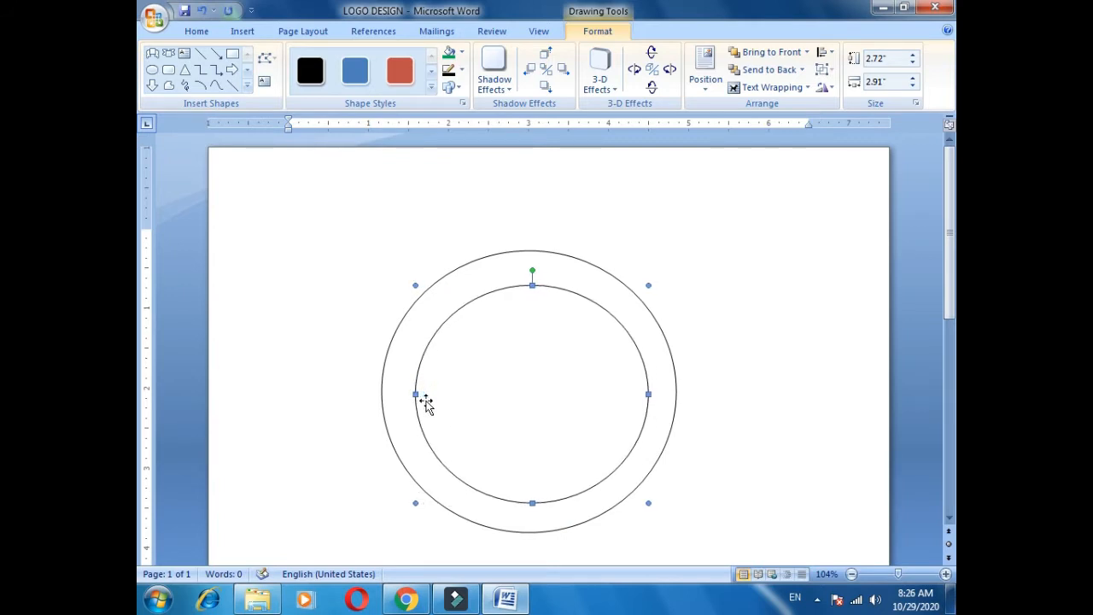
left_click_drag(647, 392, 634, 394)
key("ctrl+Right")
key("ctrl+Right")
key("ctrl+Right")
key("ctrl+Right")
key("ctrl+Right")
key("ctrl+Right")
key("ctrl+Right")
key("ctrl+Right")
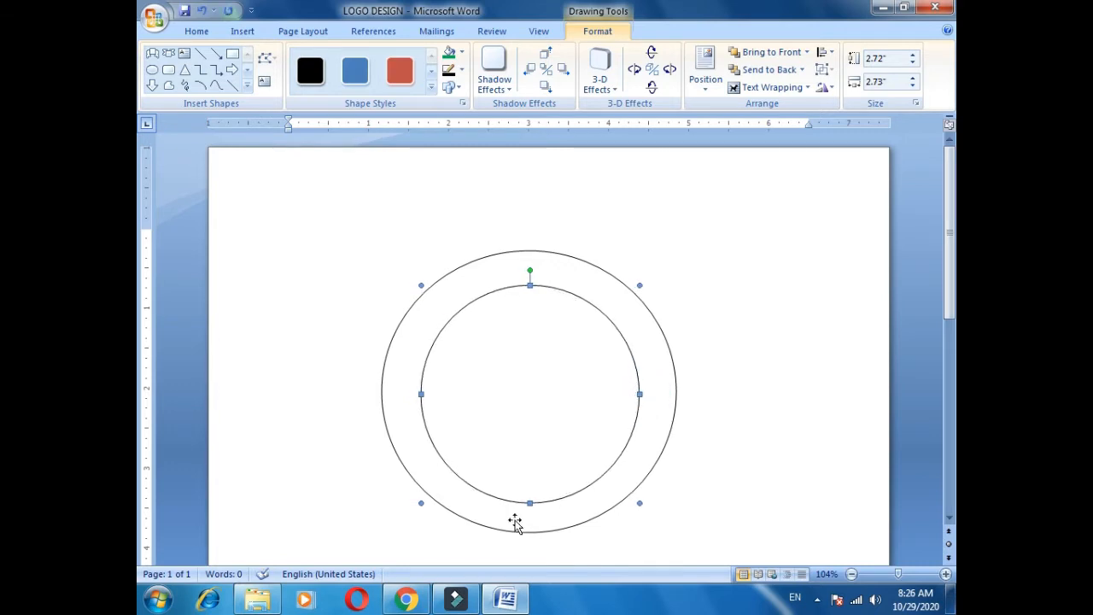
left_click_drag(530, 503, 530, 491)
key("ctrl+Down")
key("ctrl+Down")
key("ctrl+Down")
key("ctrl+Down")
key("ctrl+Down")
key("ctrl+Down")
key("ctrl+Down")
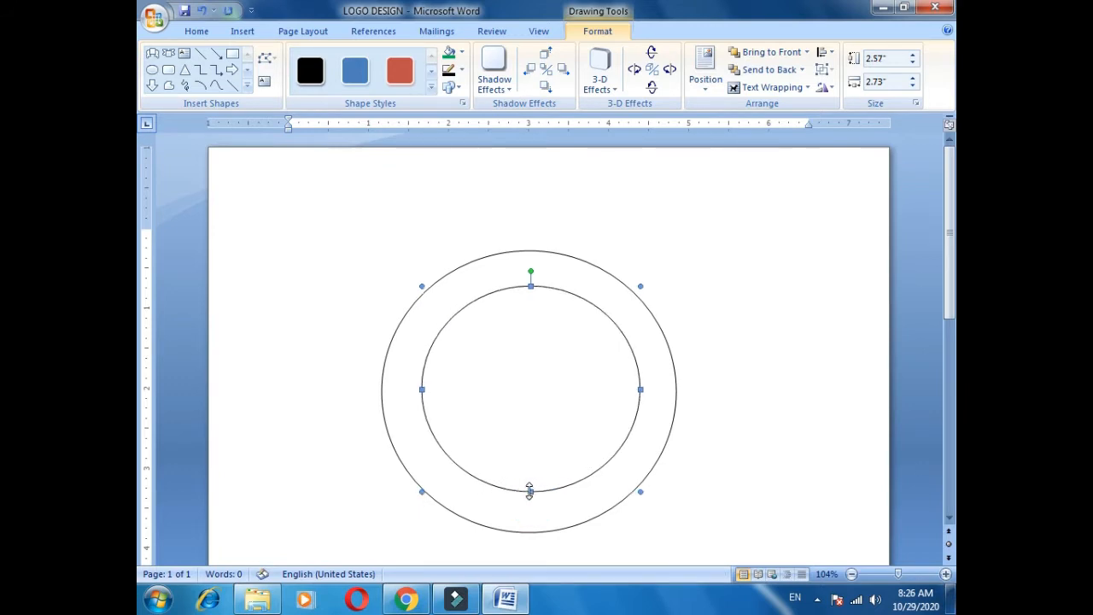
key("ctrl+Left")
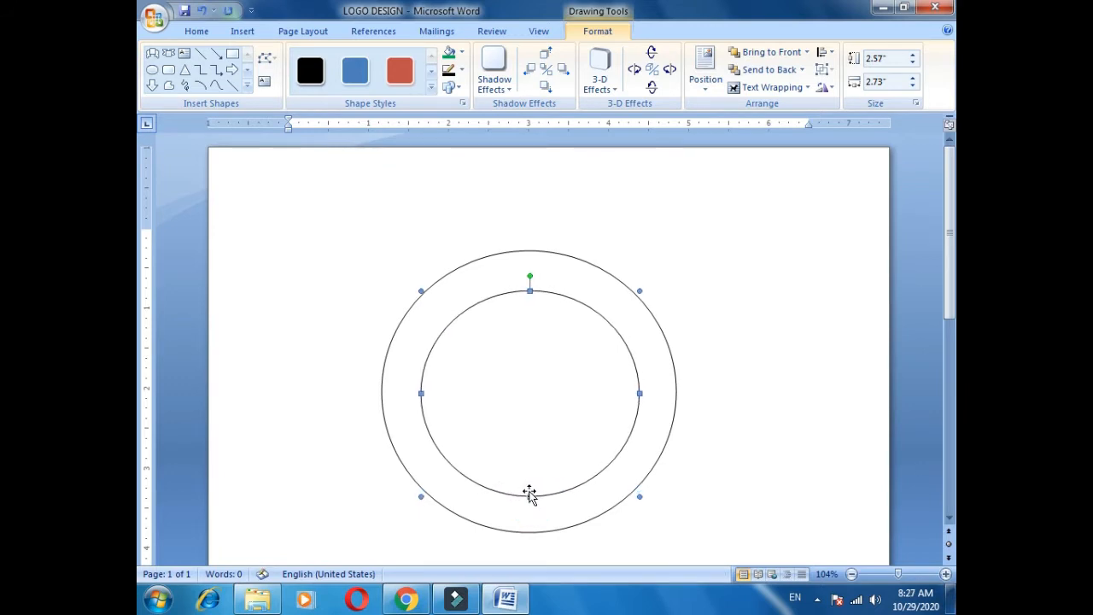
left_click_drag(639, 393, 627, 394)
key("ctrl+Right")
key("ctrl+Right")
key("ctrl+Right")
key("ctrl+Right")
key("ctrl+Right")
key("ctrl+Right")
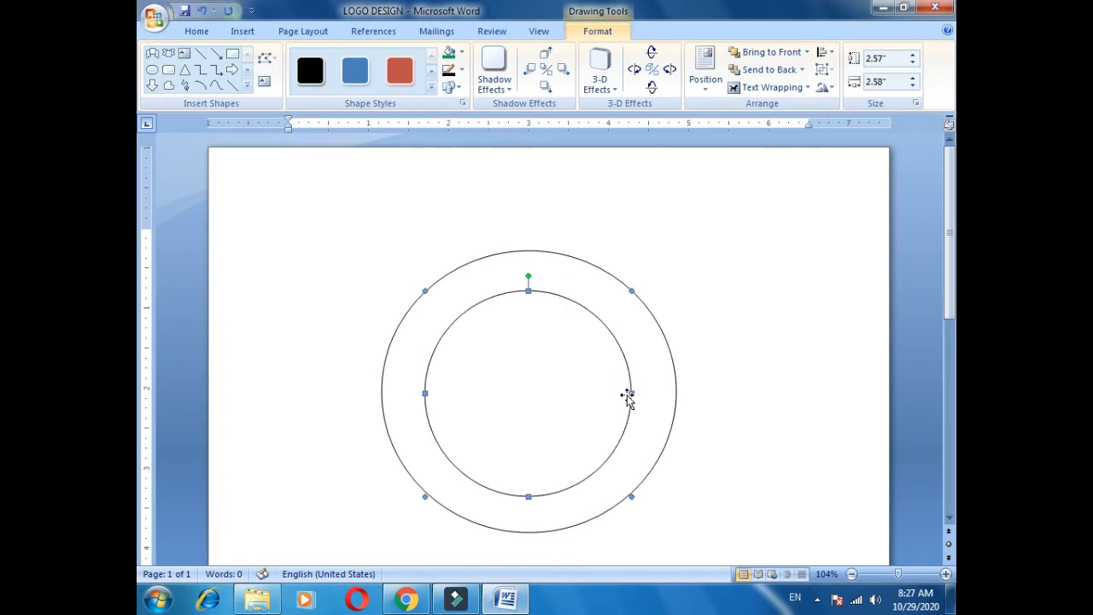
key("ctrl+Right")
key("ctrl+Left")
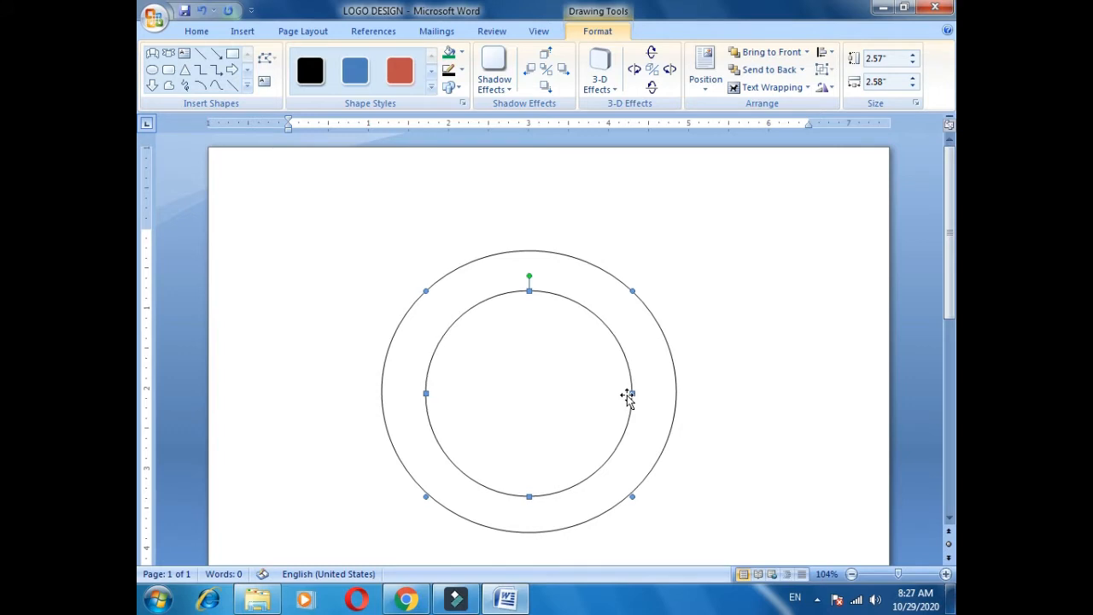
key("Escape")
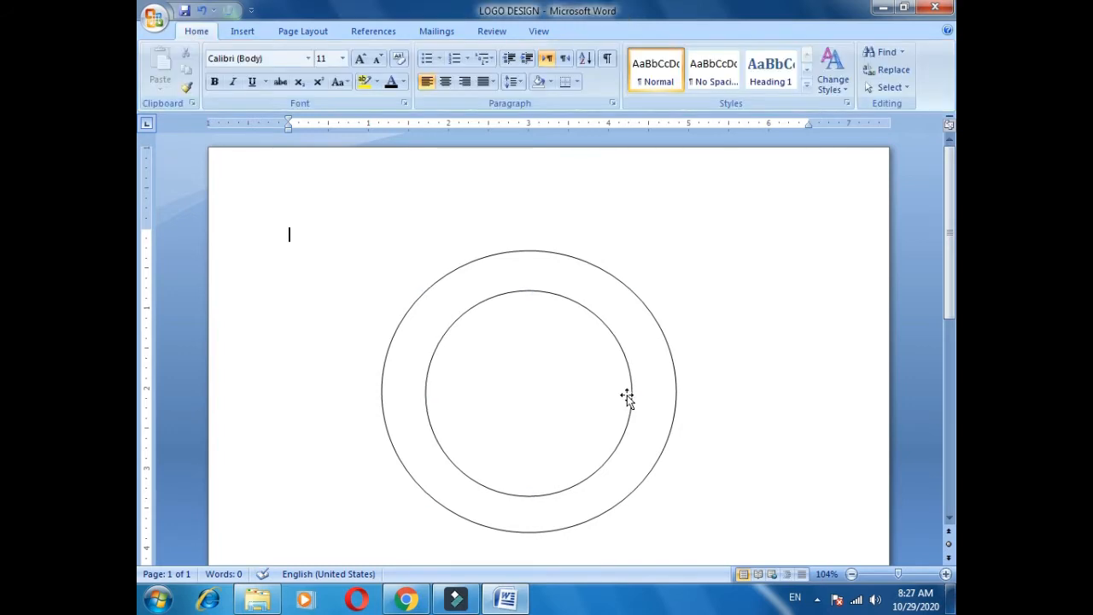
Nudge the inner circle right, then fill the outer circle with standard Red.
left_click(491, 394)
key("ctrl+Right")
key("ctrl+Right")
key("ctrl+Right")
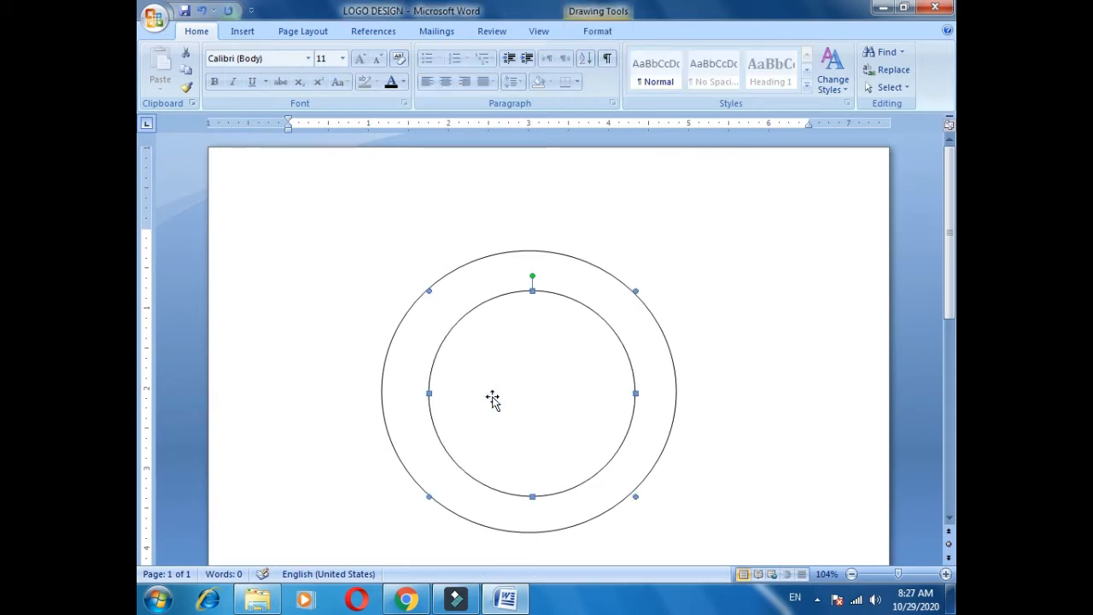
left_click(494, 400)
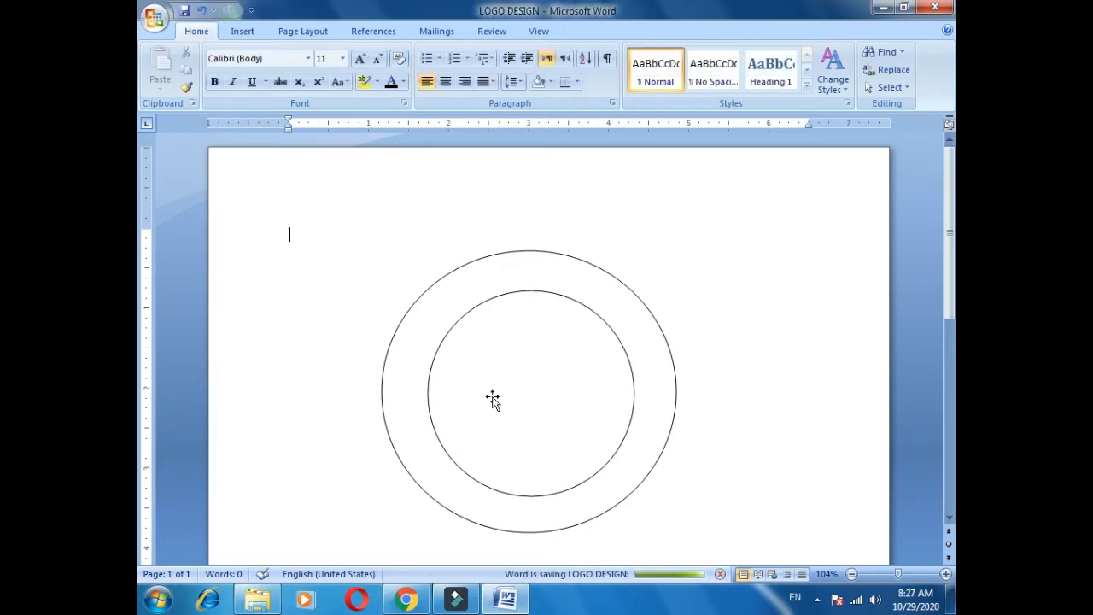
left_click(519, 251)
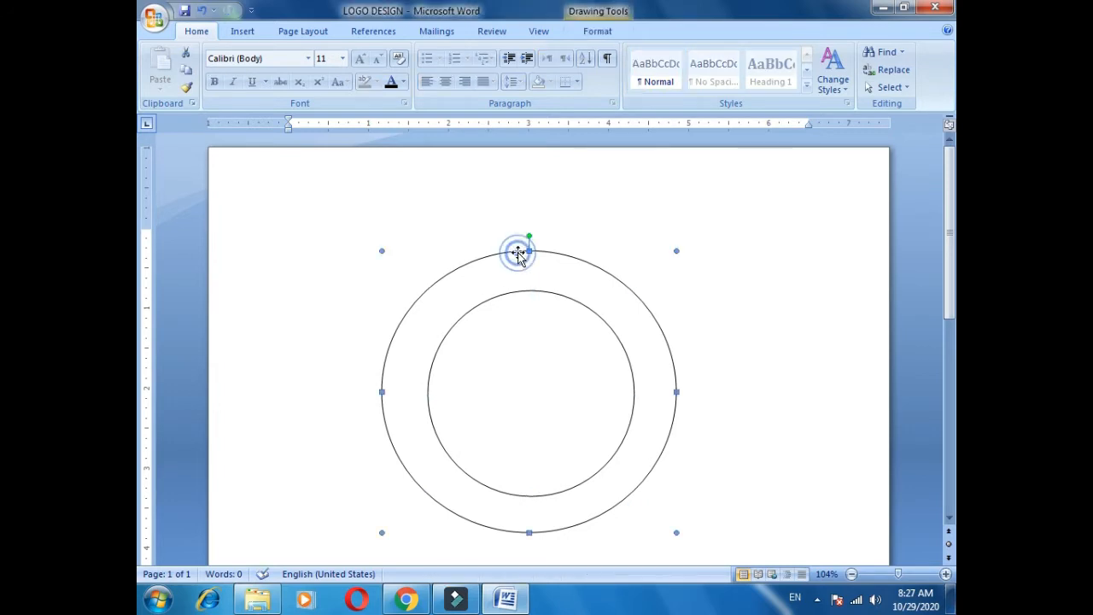
left_click(597, 32)
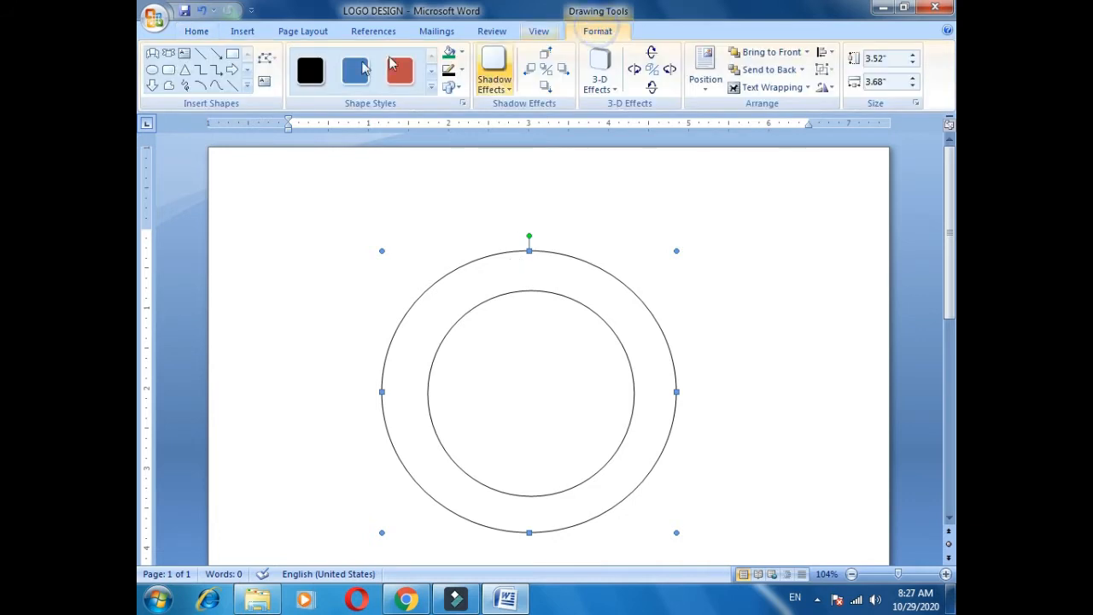
left_click(450, 56)
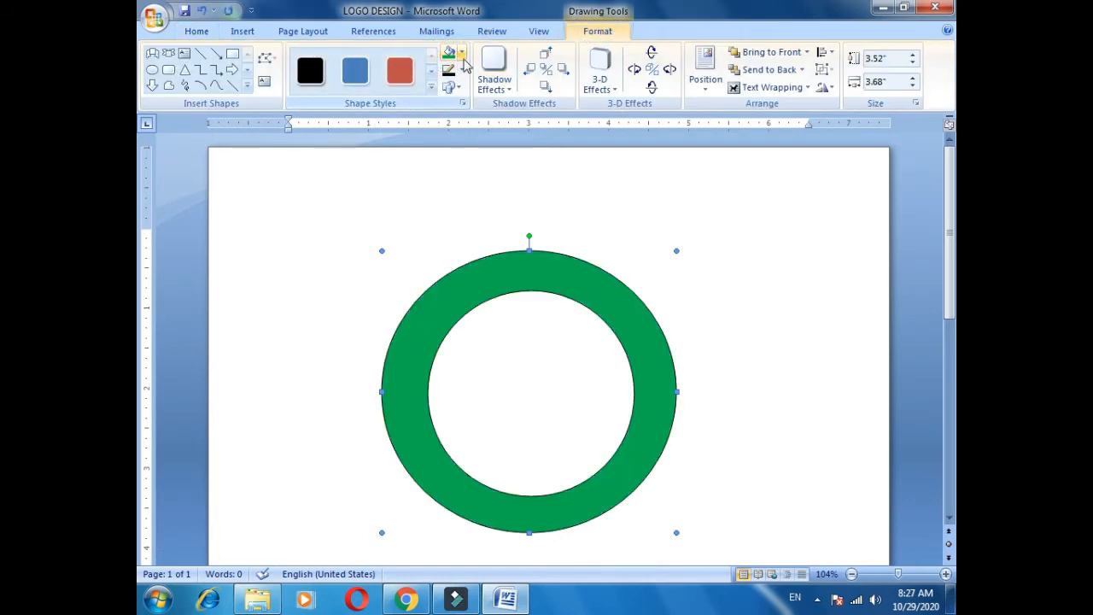
left_click(462, 55)
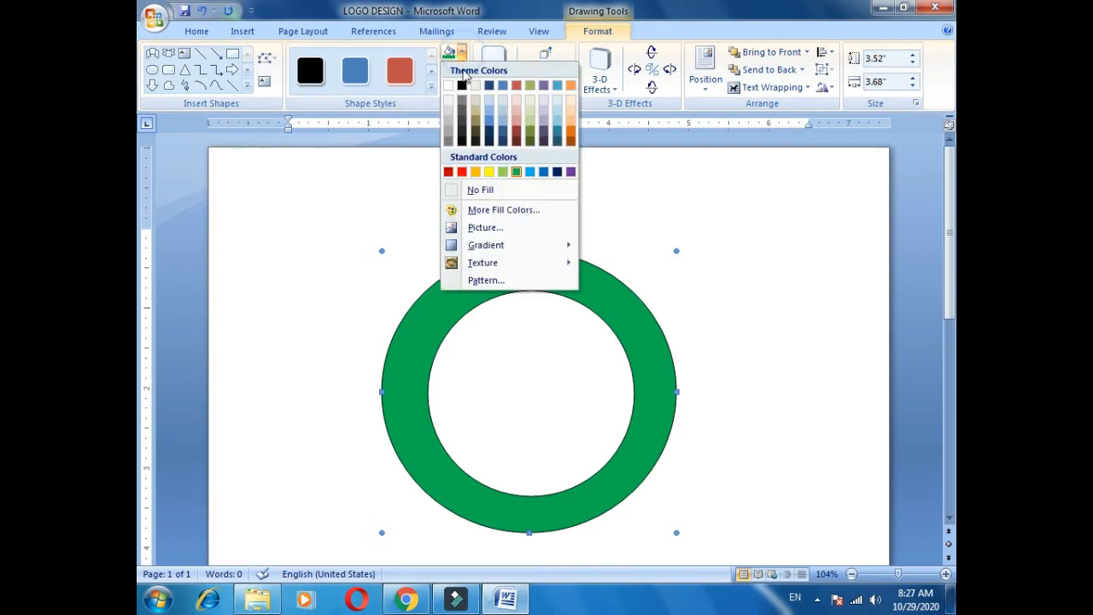
left_click(461, 172)
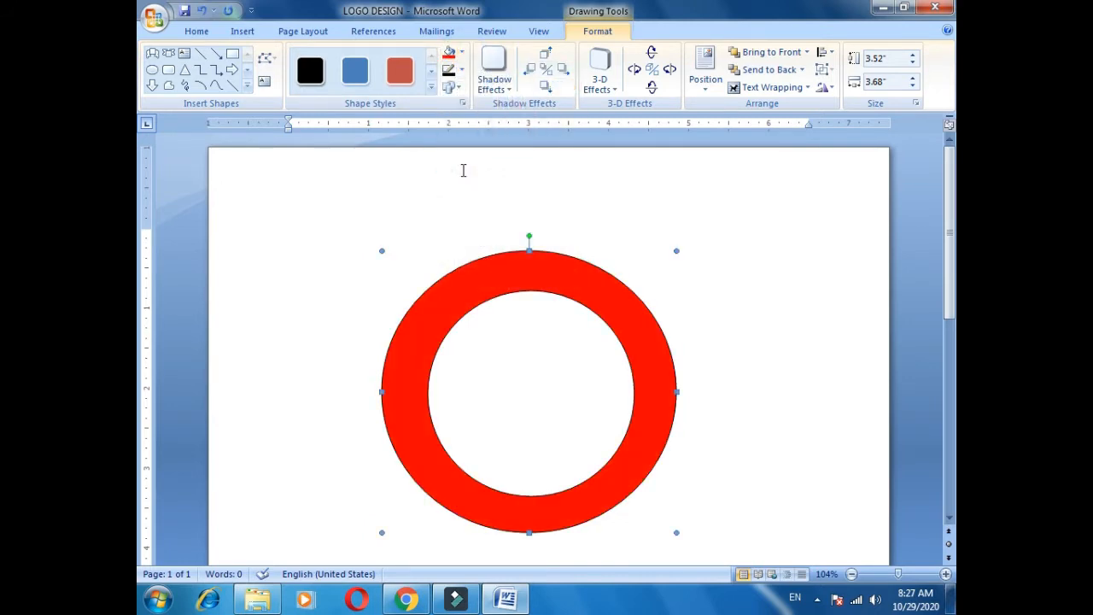
left_click(521, 366)
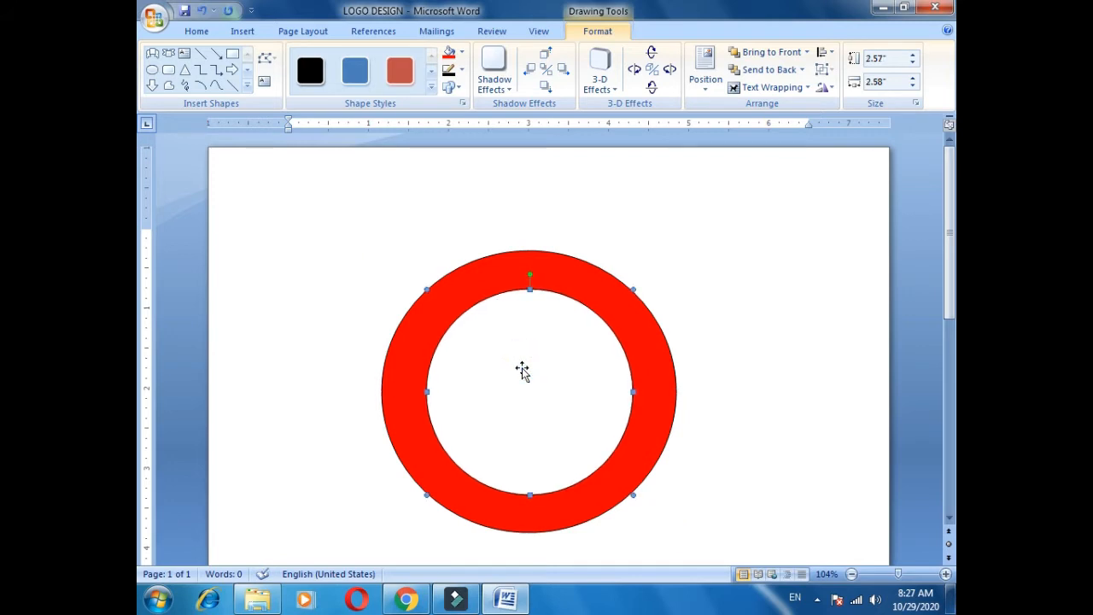
key("Escape")
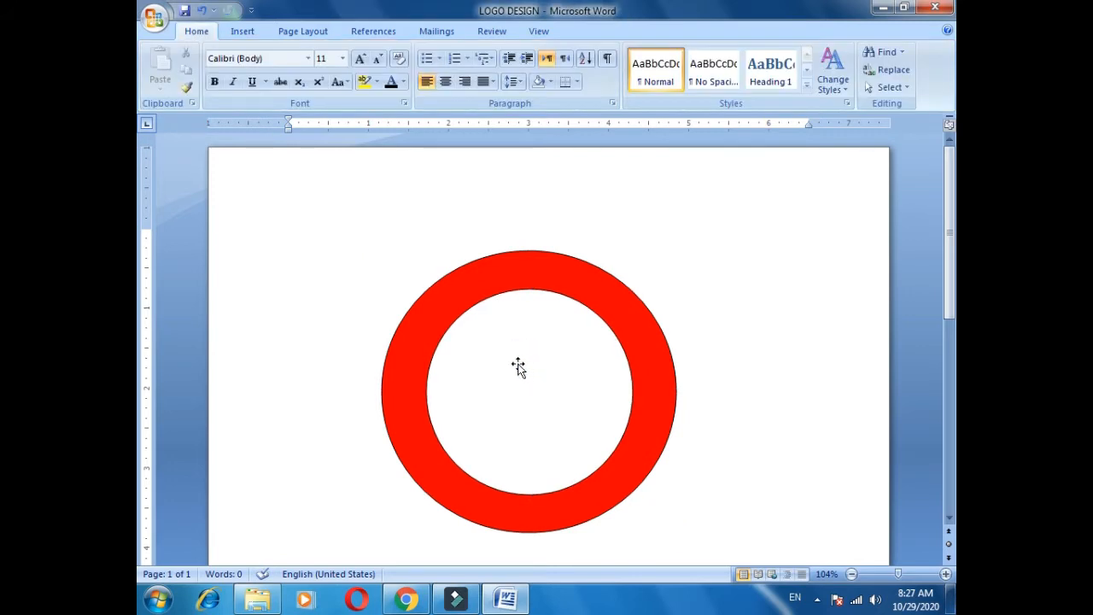
left_click(243, 32)
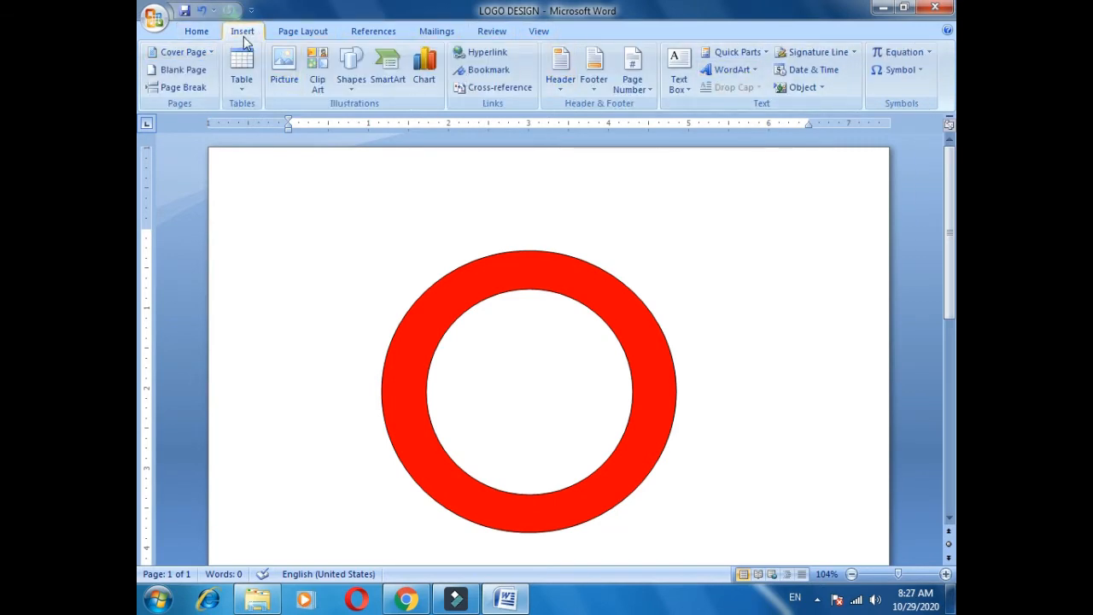
left_click(731, 81)
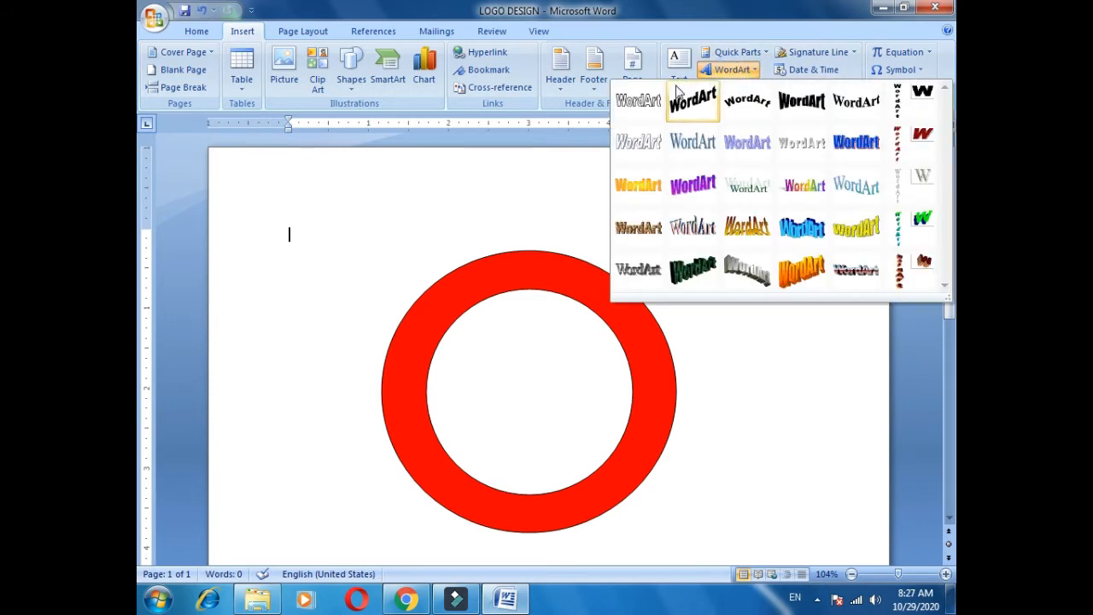
left_click(636, 104)
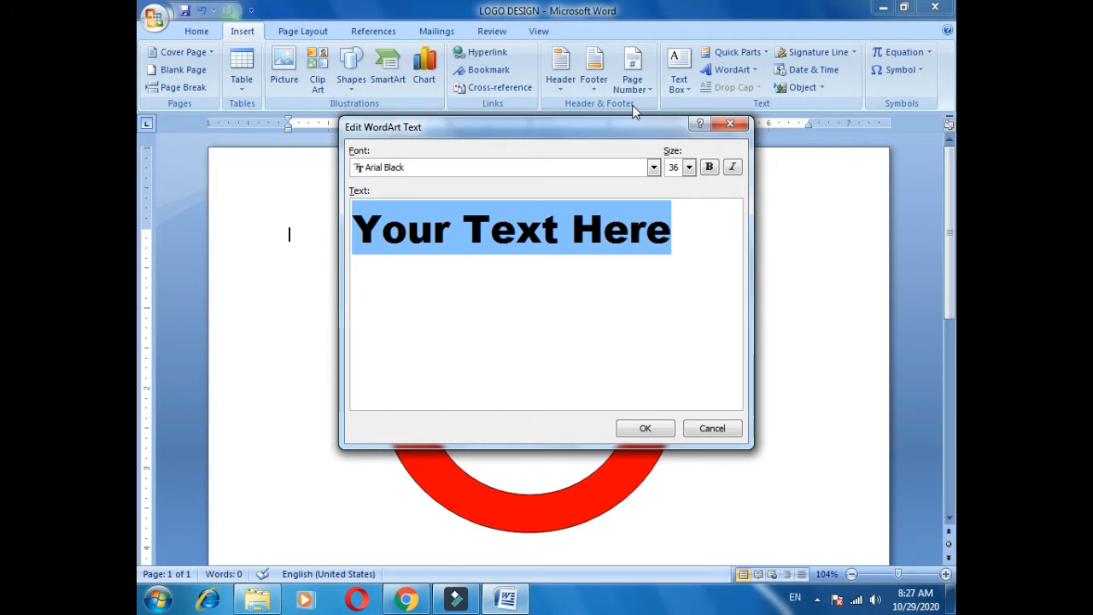
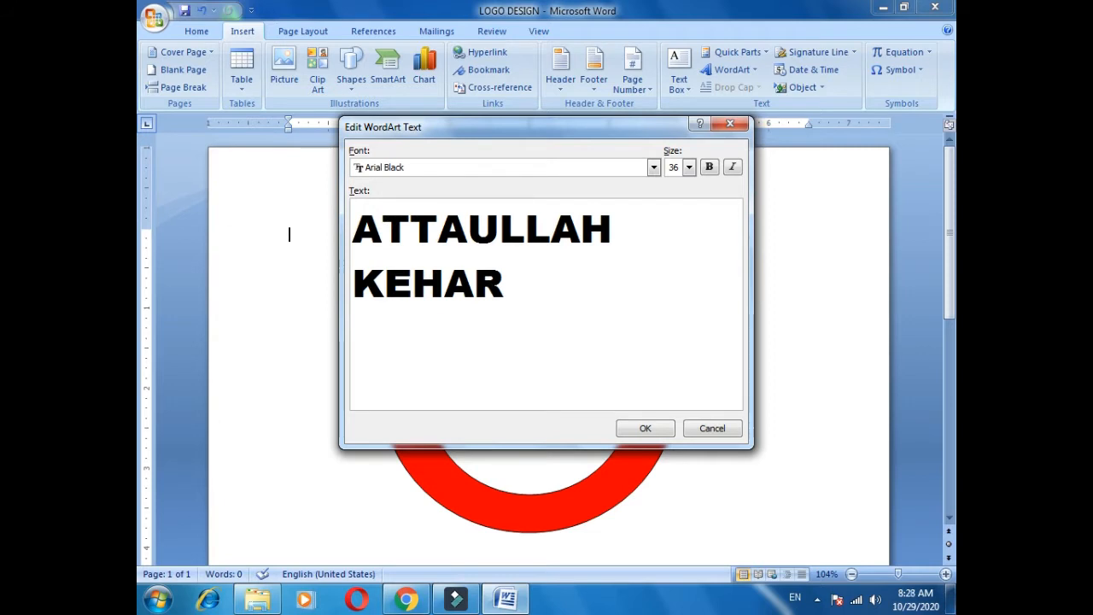
type("Y")
key("BackSpace")
key("BackSpace")
key("Home")
type("KHAN")
key("End")
type("& COMPANY")
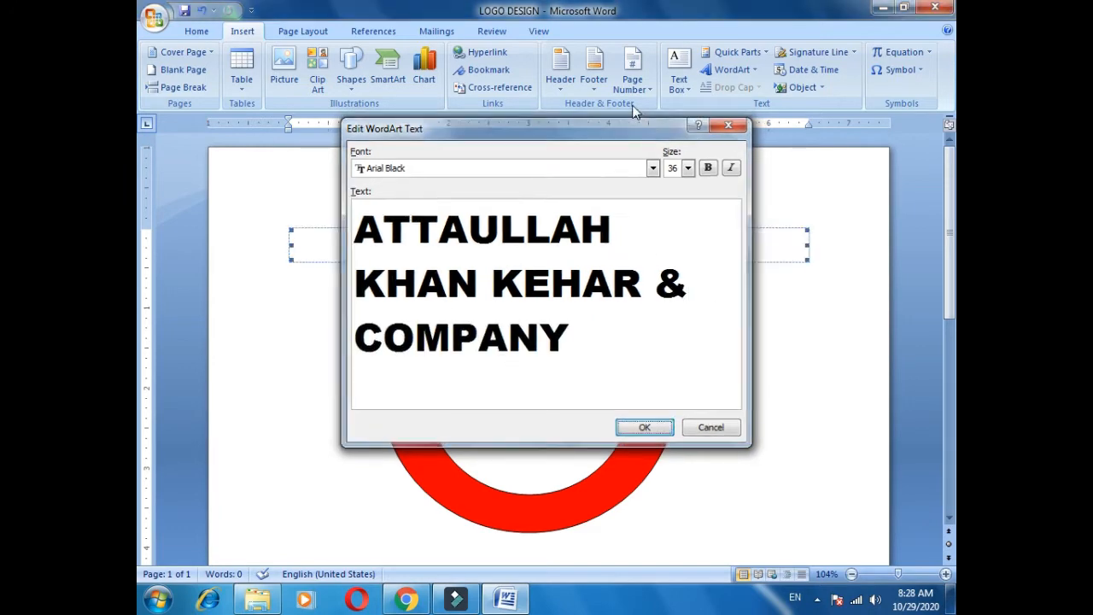
key("Return")
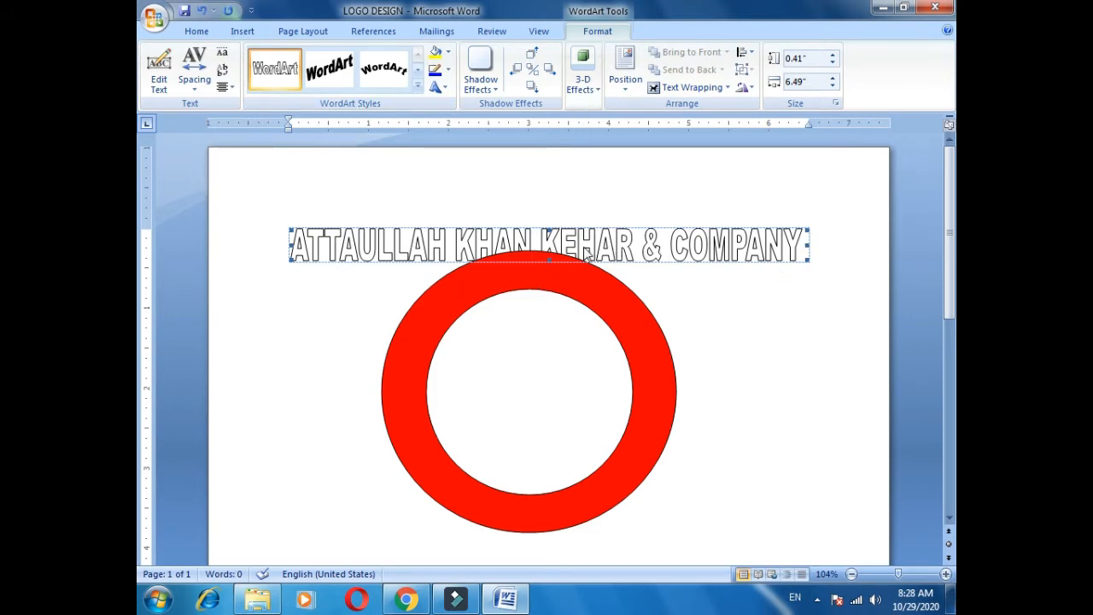
Set the WordArt to In Front of Text, reduce its height, and move it across the ring.
left_click(689, 88)
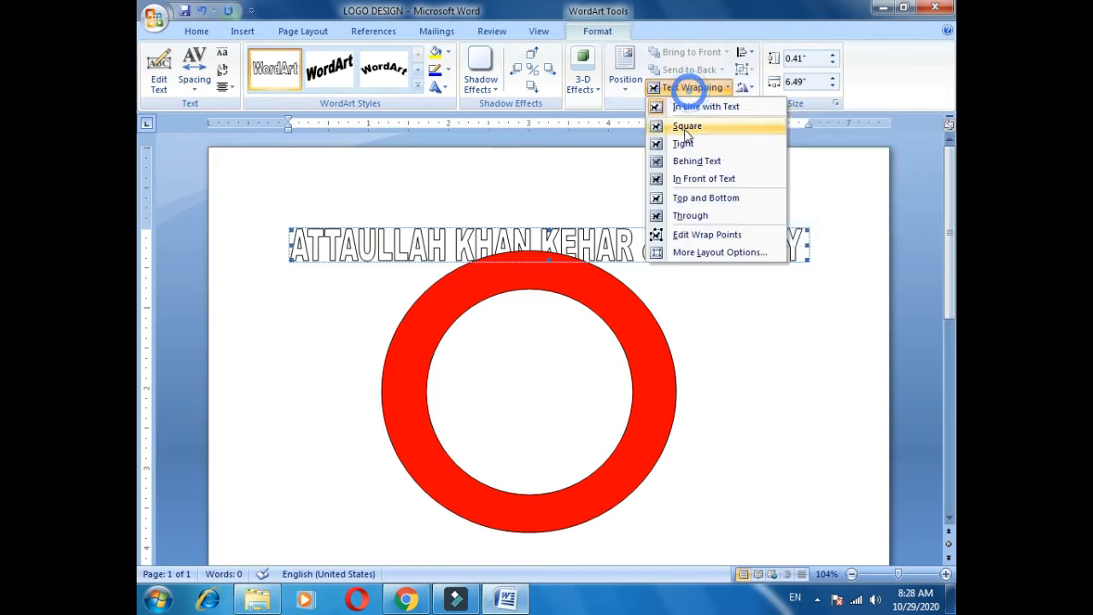
left_click(725, 181)
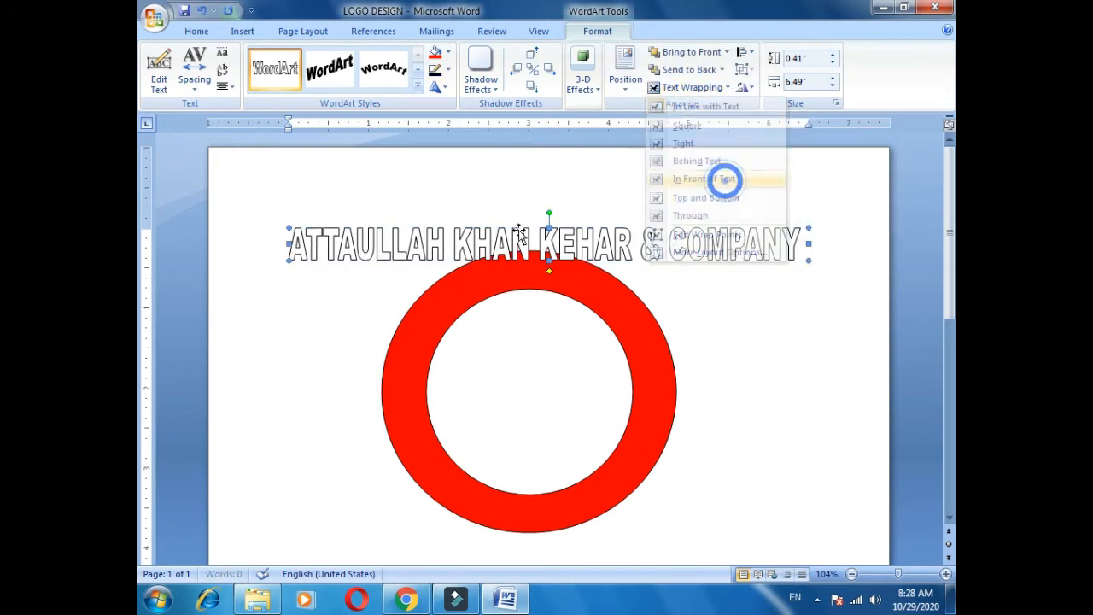
left_click_drag(288, 227, 282, 237)
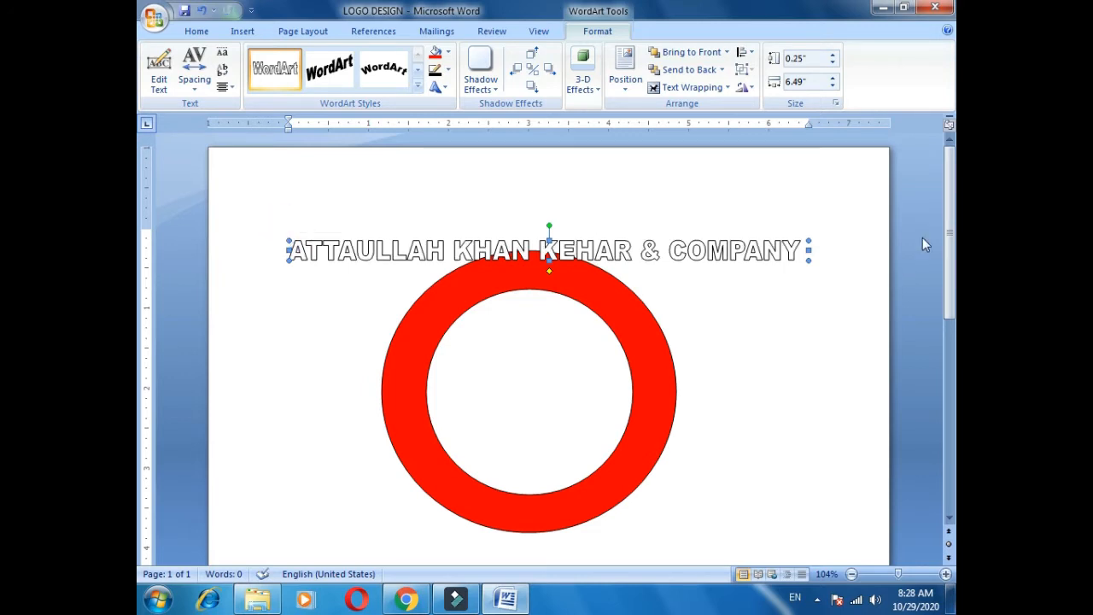
left_click_drag(654, 248, 650, 348)
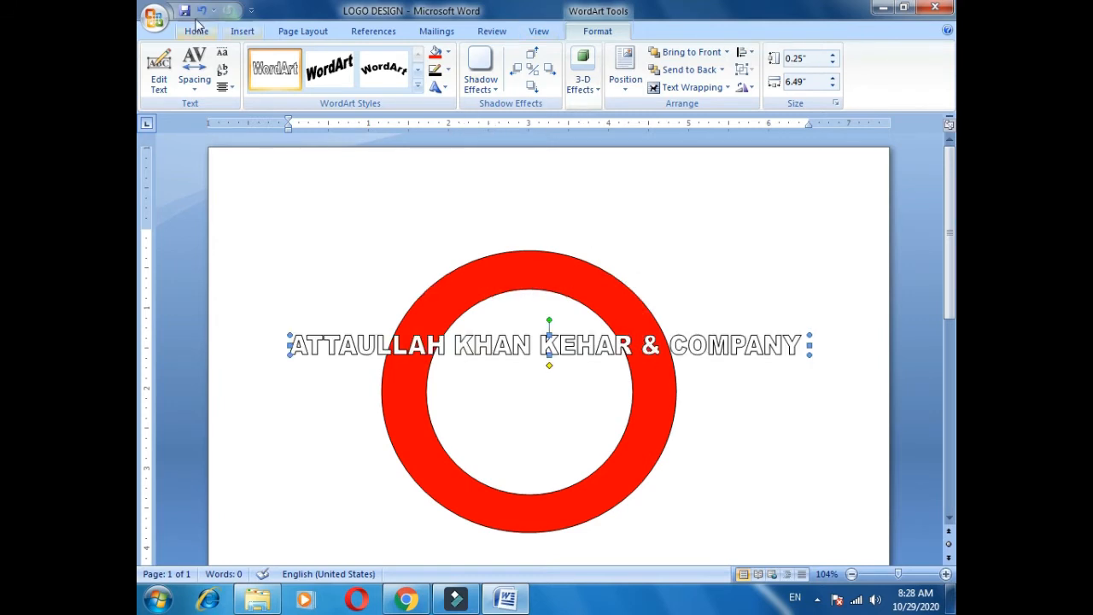
Apply the Circle WordArt shape and stretch the text into a full circle.
left_click(436, 88)
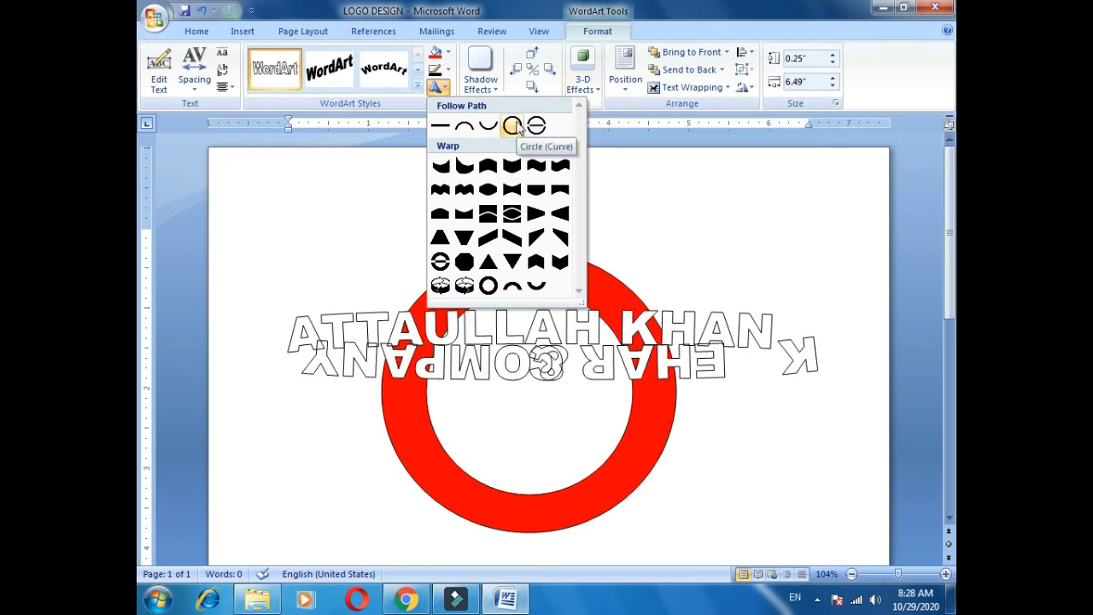
left_click(513, 127)
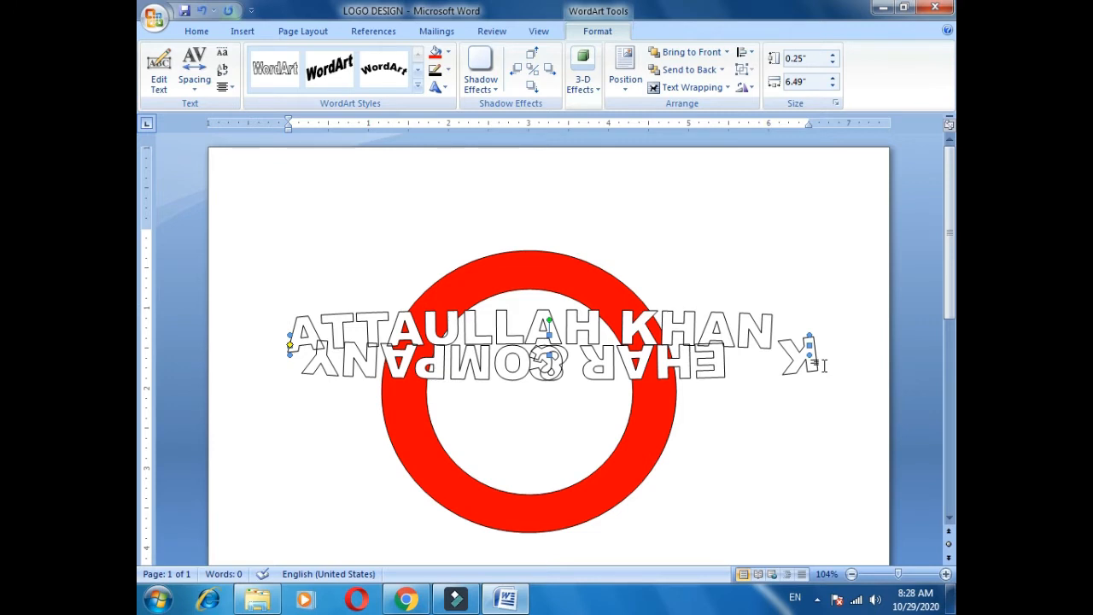
left_click_drag(807, 342, 475, 359)
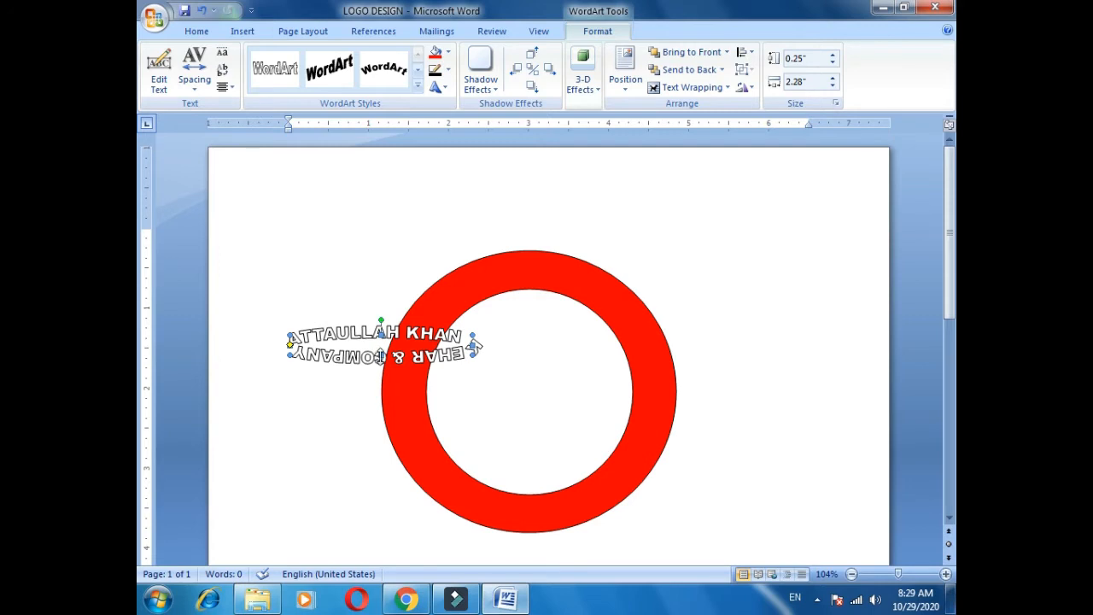
left_click_drag(381, 359, 356, 488)
Resize the circular WordArt to ring size and move it onto the red ring.
left_click(340, 342)
left_click(340, 341)
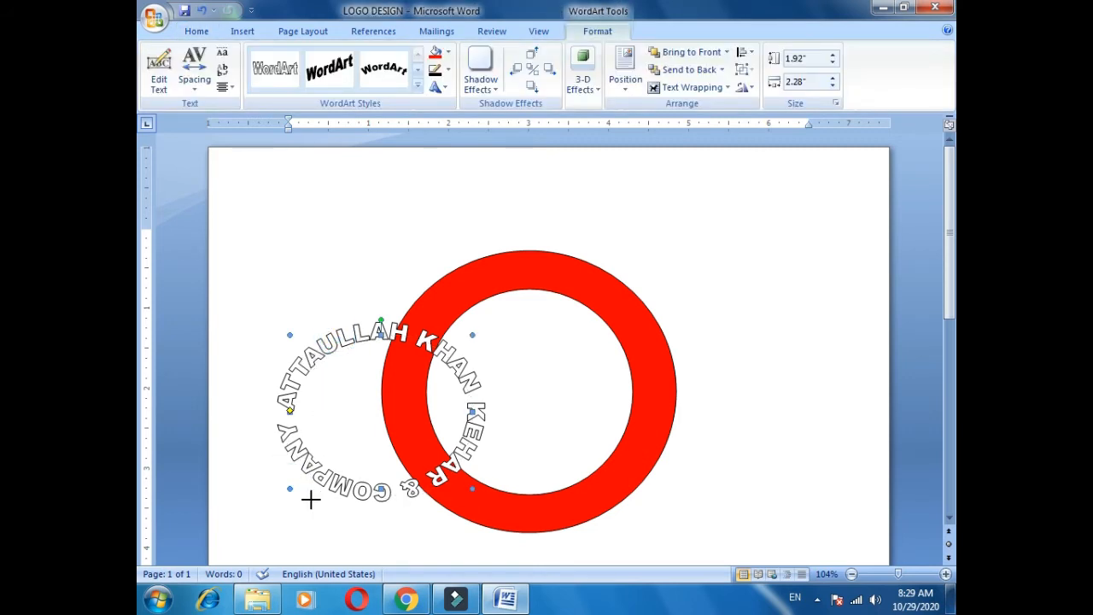
left_click_drag(311, 499, 306, 501)
left_click_drag(472, 501, 551, 553)
left_click(359, 347)
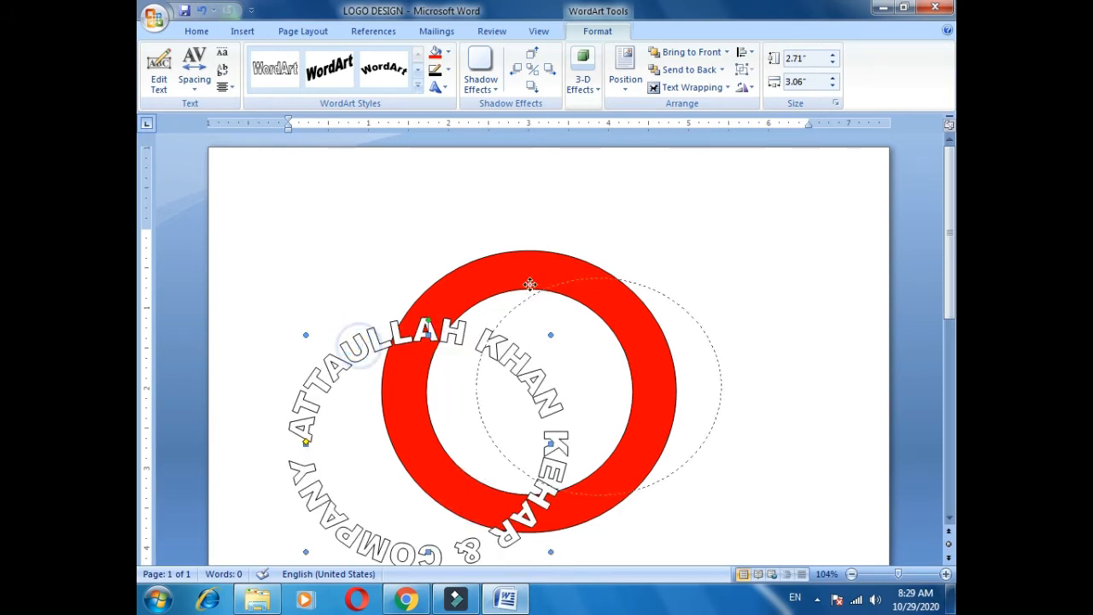
left_click_drag(451, 286, 453, 288)
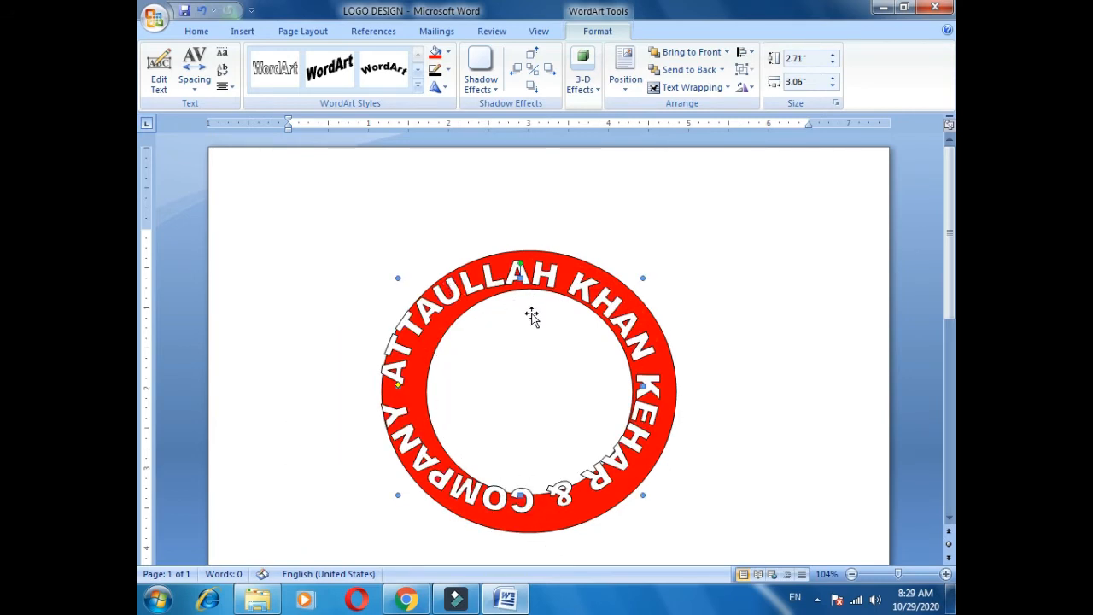
key("Right")
key("Right")
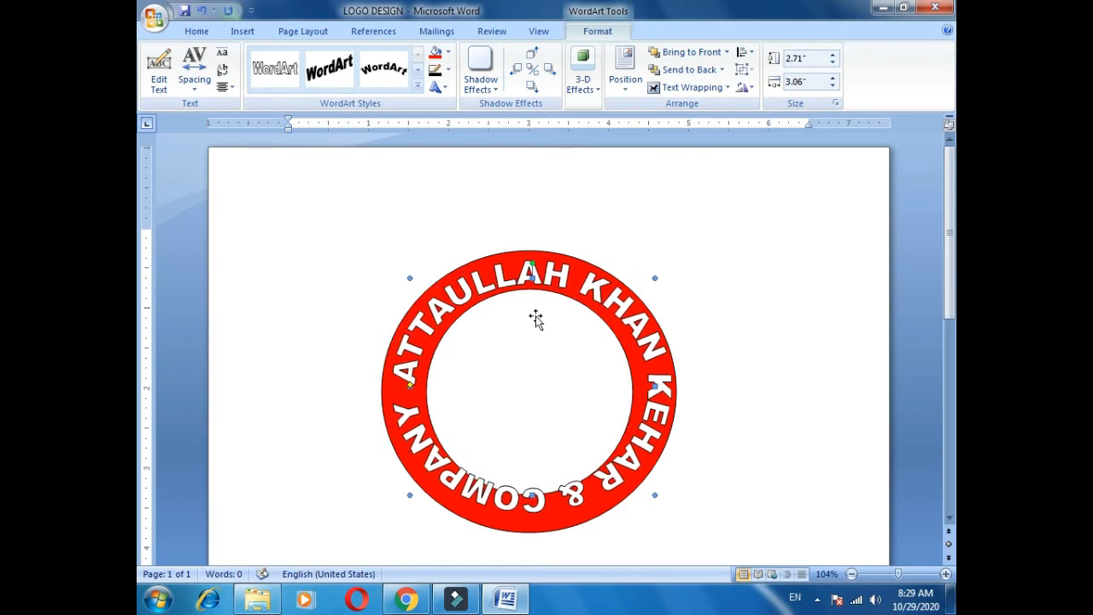
key("Down")
key("ctrl+Up")
key("ctrl+Up")
key("ctrl+Up")
key("ctrl+Up")
key("ctrl+Up")
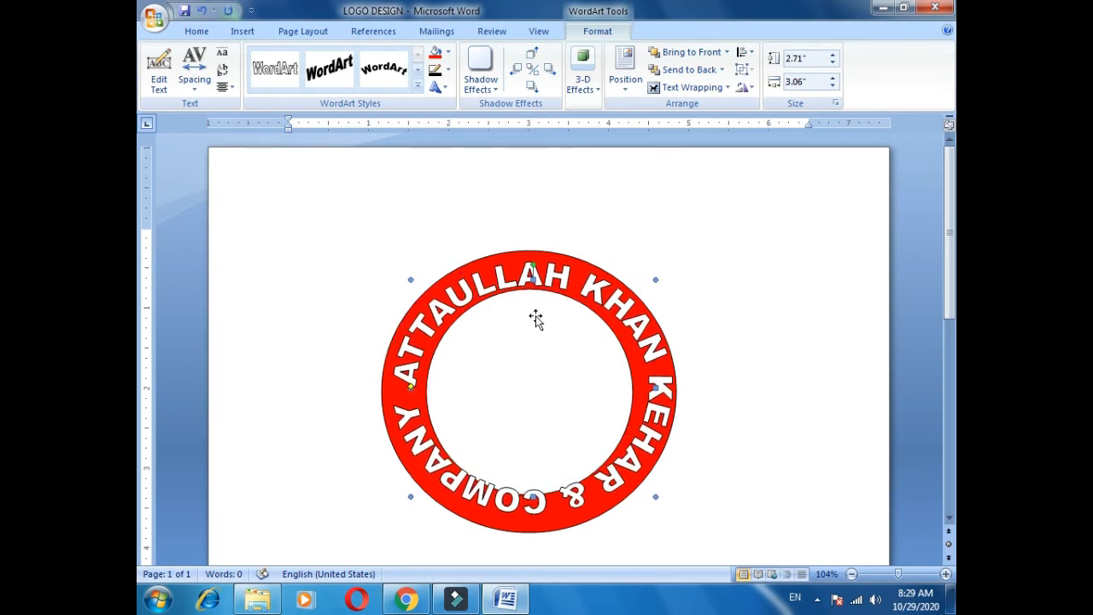
key("ctrl+Up")
key("ctrl+Up")
key("ctrl+Up")
key("ctrl+Up")
key("ctrl+Up")
key("ctrl+Up")
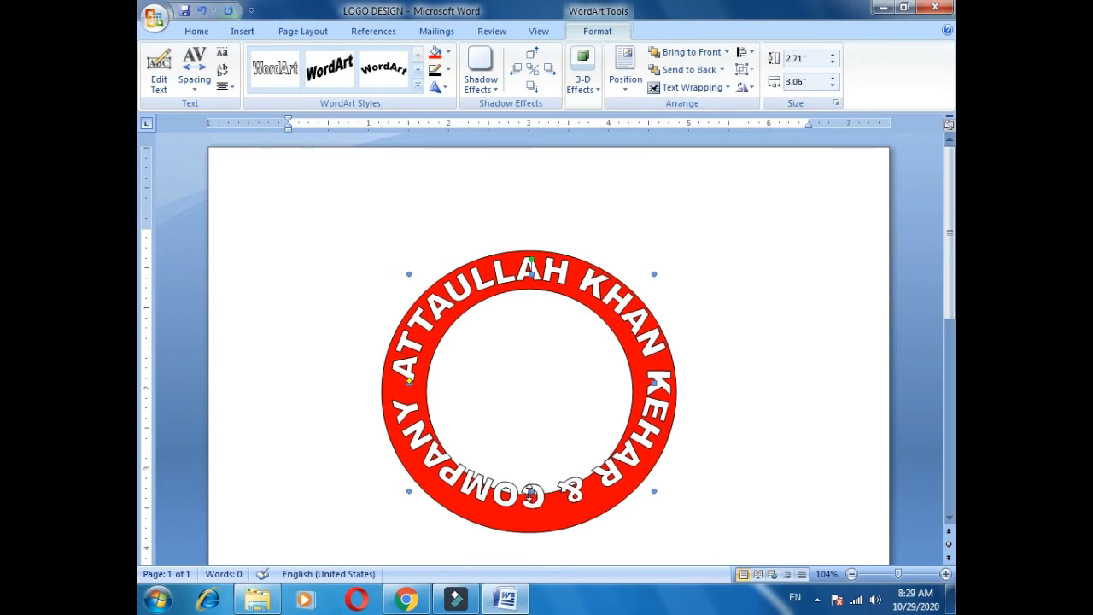
left_click_drag(530, 491, 531, 516)
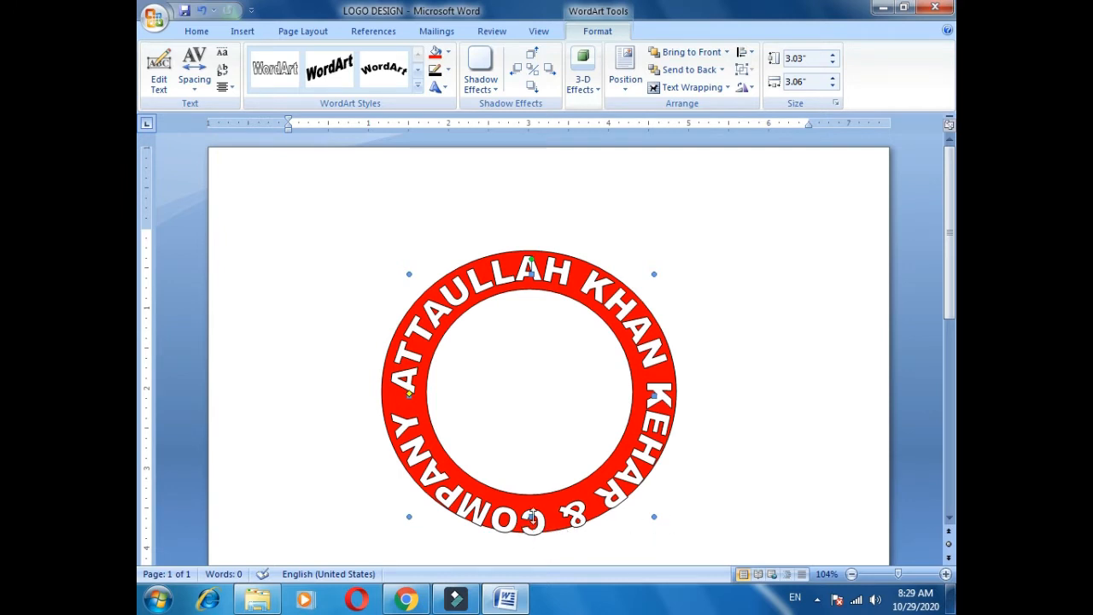
left_click_drag(533, 502, 532, 503)
Fine-tune the circular text's position around the ring with arrow-key nudges.
key("Down")
key("Down")
key("Left")
key("Down")
key("Down")
key("Down")
key("Down")
key("Up")
key("Up")
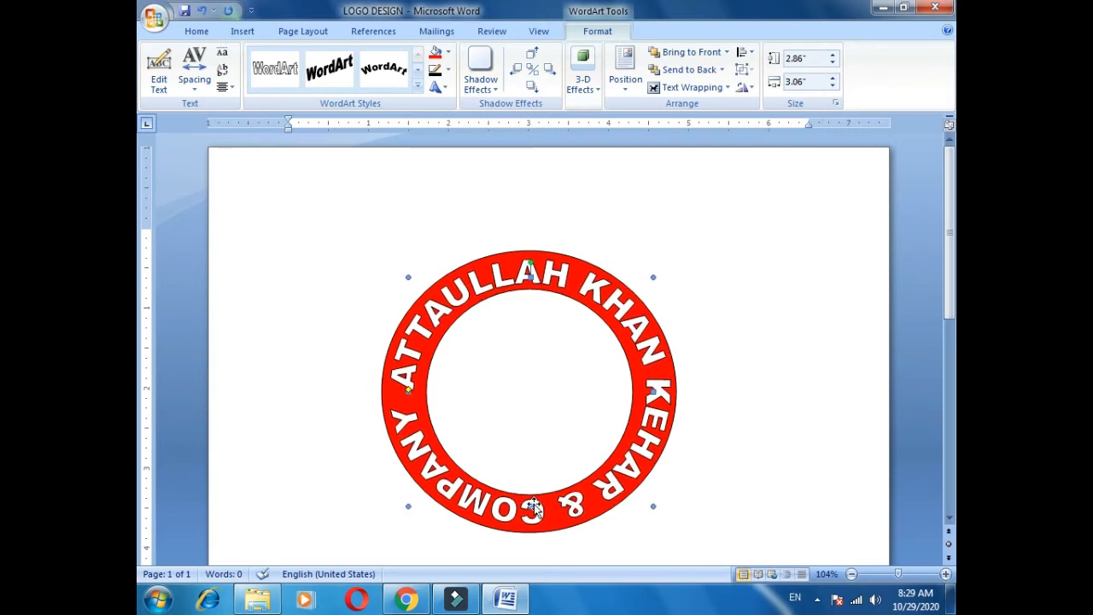
key("Left")
key("Right")
key("Escape")
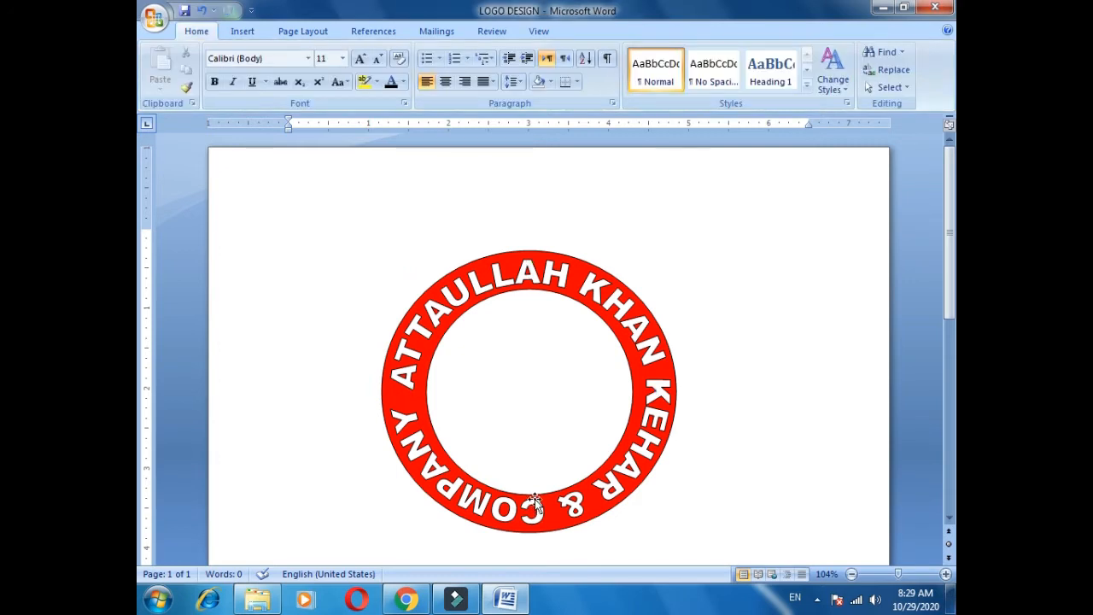
left_click(469, 304)
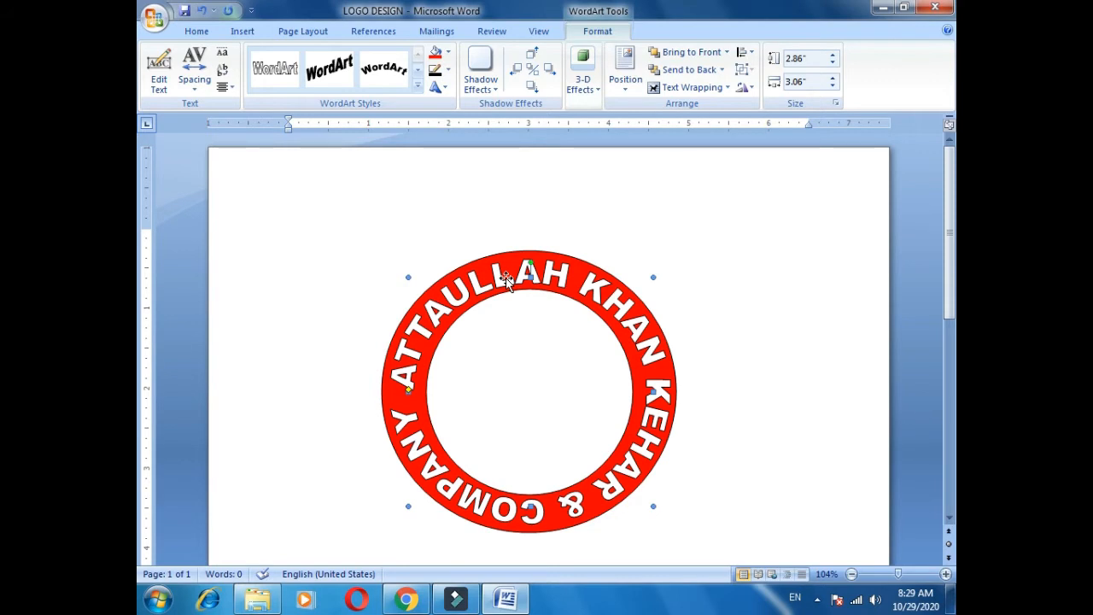
key("Escape")
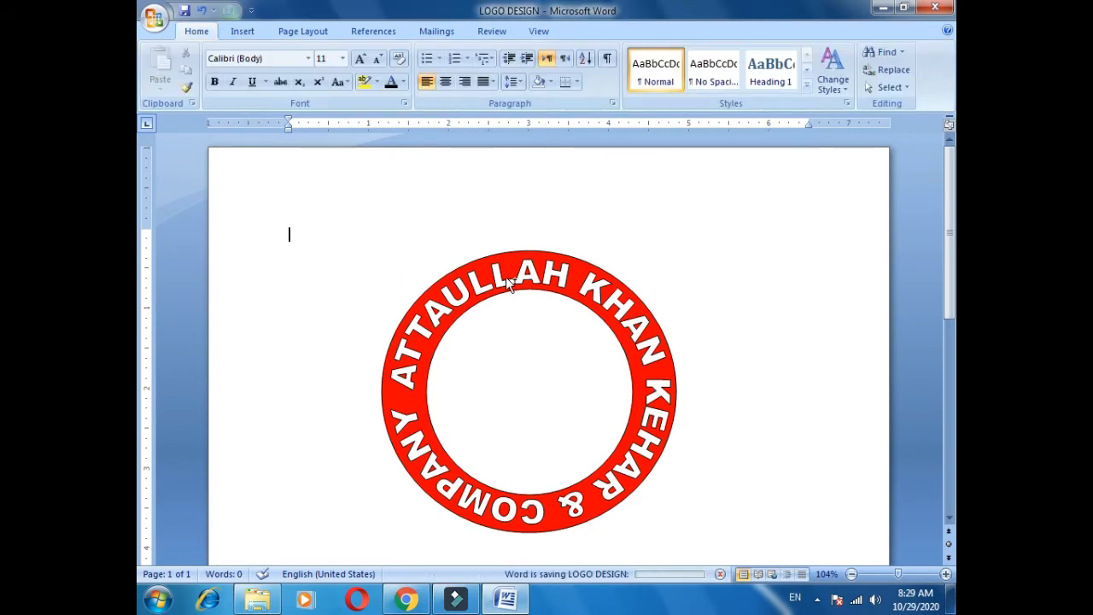
Insert the 'images' badge picture from the Desktop.
left_click(248, 30)
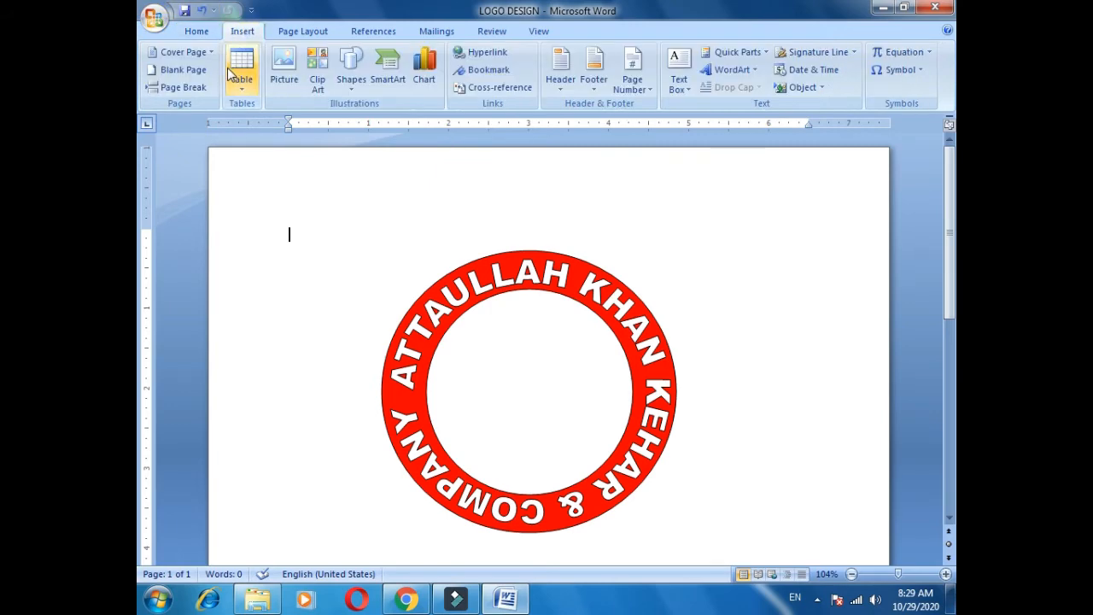
left_click(295, 72)
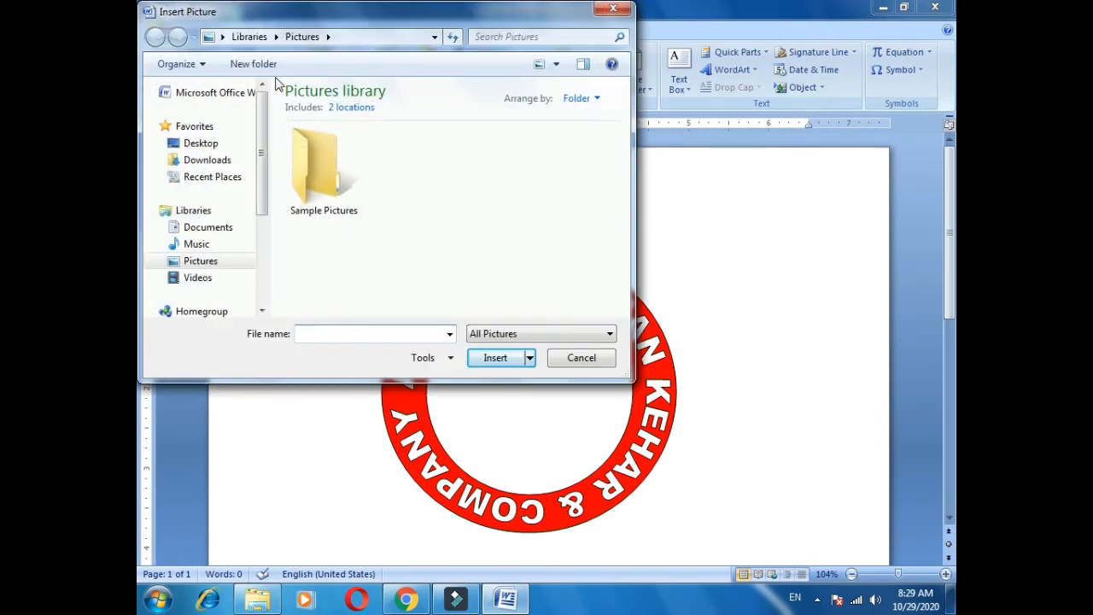
left_click(214, 145)
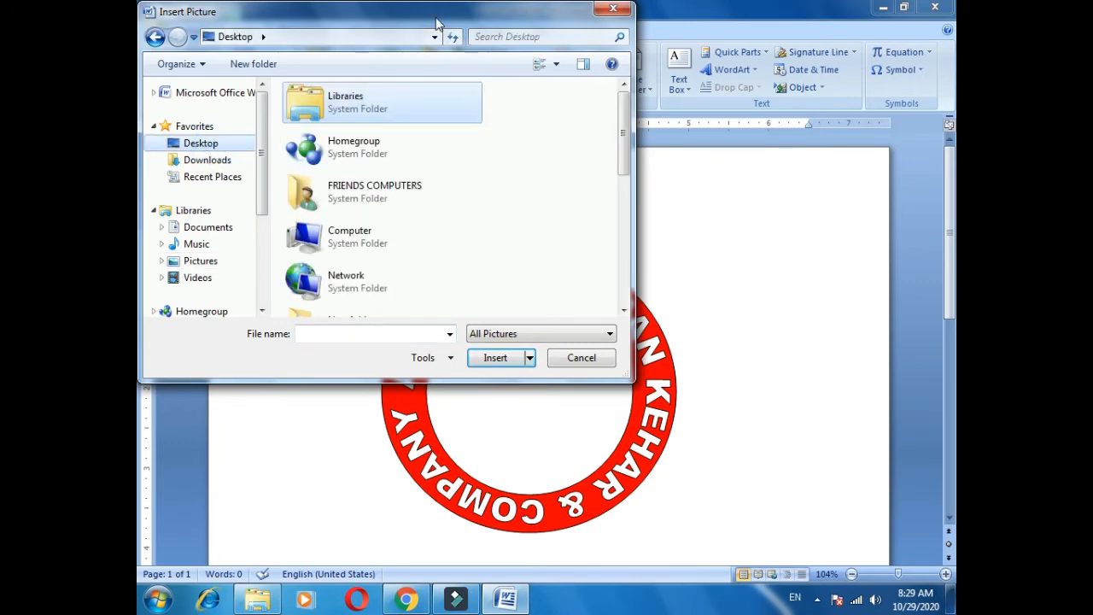
double_click(436, 24)
double_click(523, 247)
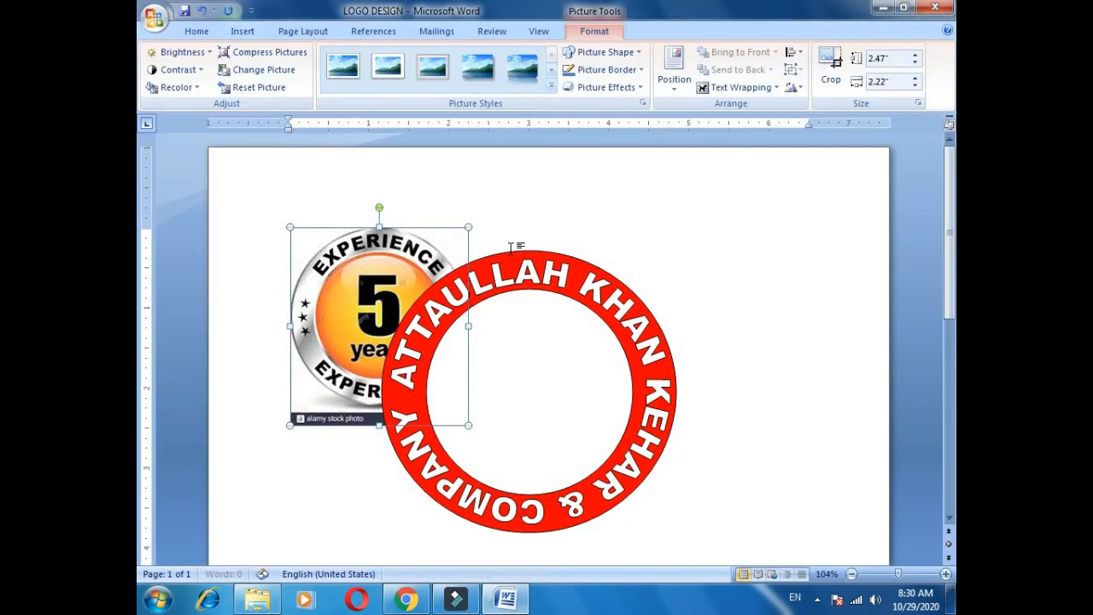
Set the badge to In Front of Text, crop off its bottom strip, and move it into the ring.
left_click(736, 87)
left_click(775, 178)
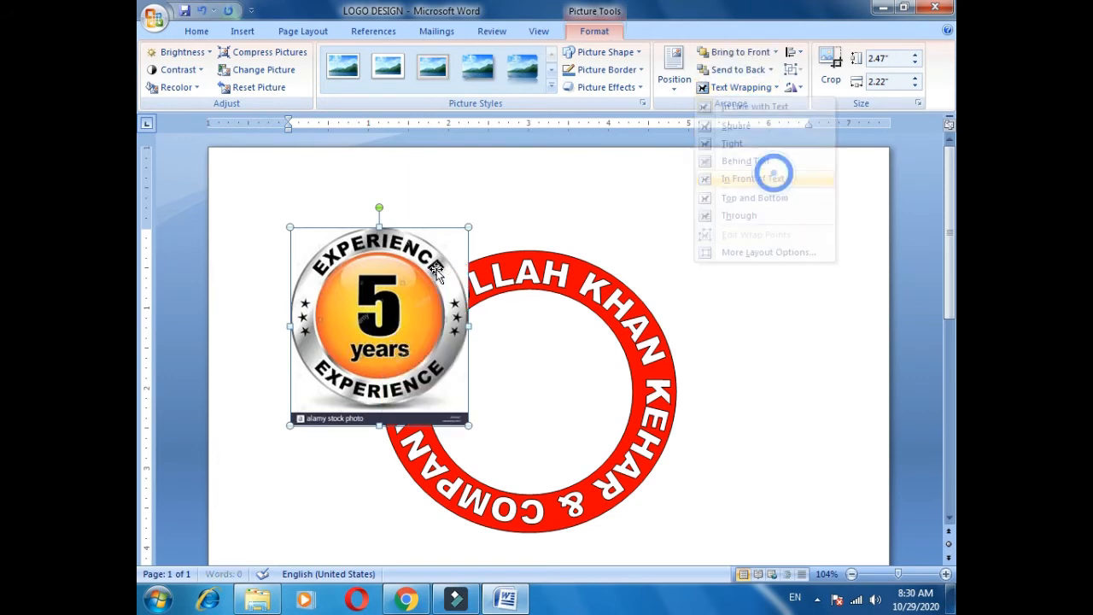
left_click(830, 68)
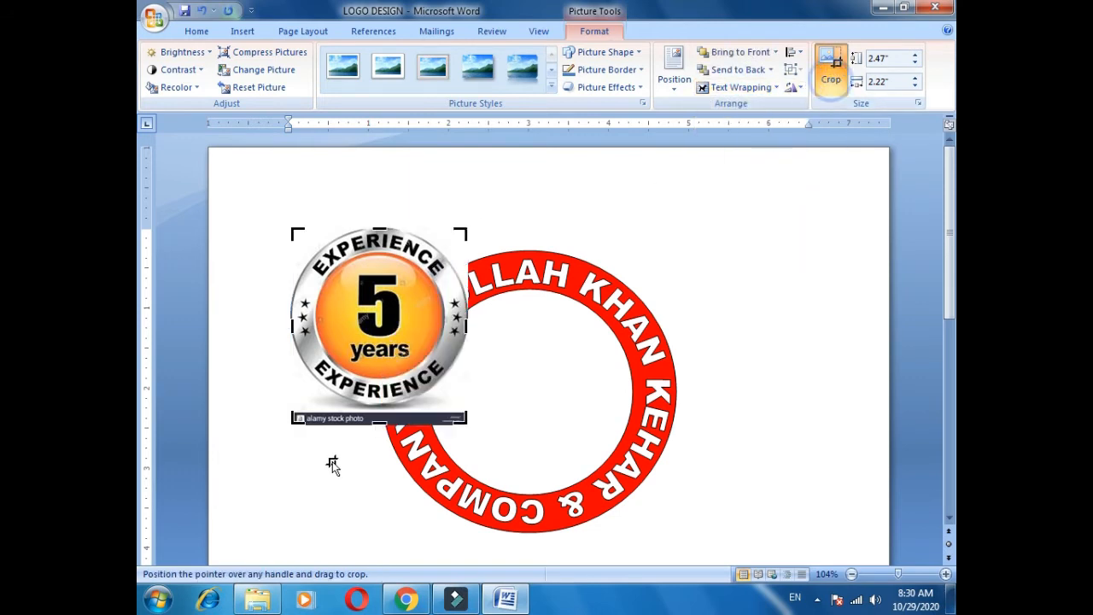
left_click_drag(380, 419, 377, 400)
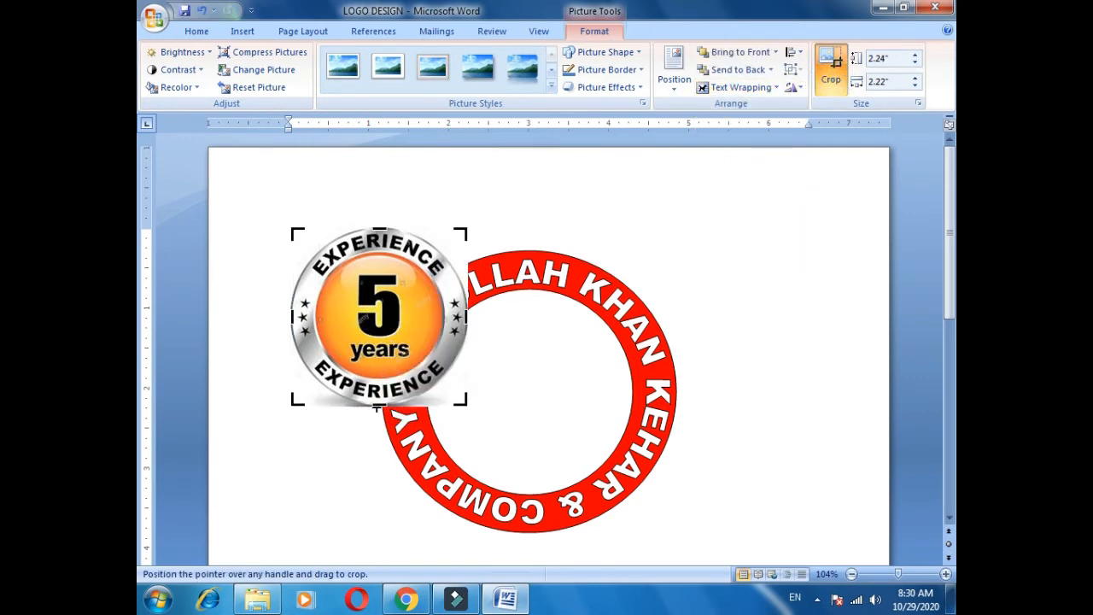
left_click(376, 409)
left_click_drag(403, 328, 555, 427)
left_click_drag(610, 345, 599, 326)
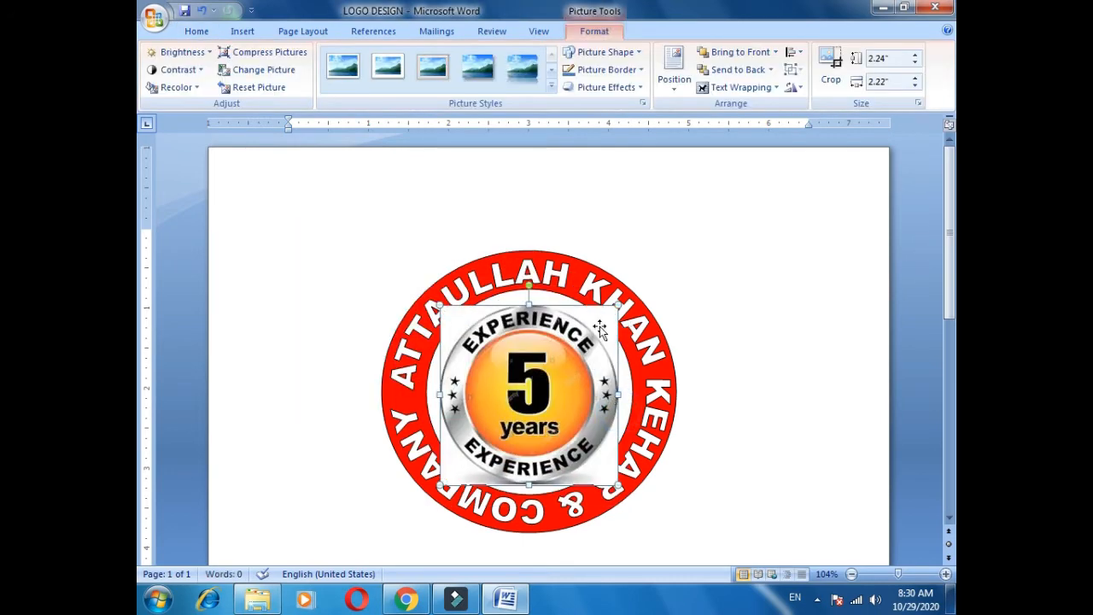
Make the badge's white background transparent and shrink it to about 2 inches.
left_click(179, 88)
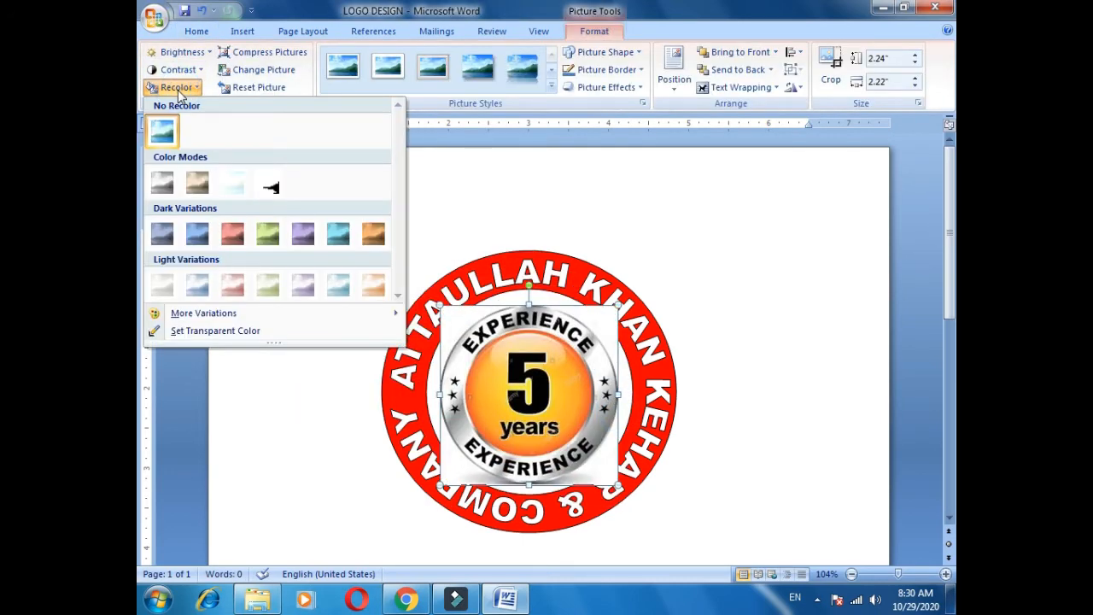
left_click(215, 333)
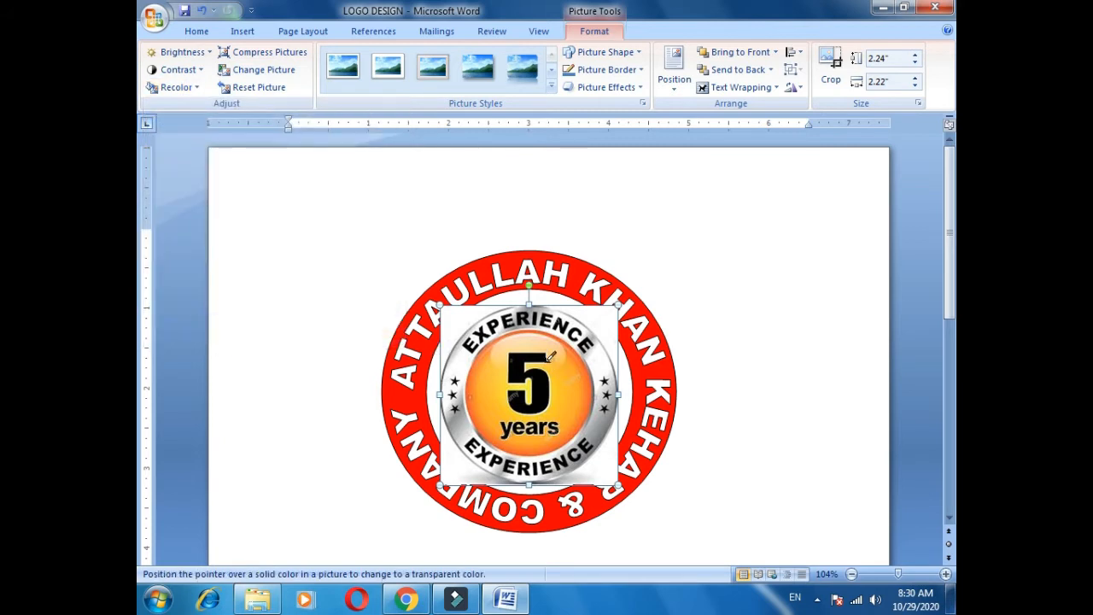
left_click(612, 329)
left_click_drag(617, 305, 598, 324)
left_click_drag(521, 375, 521, 361)
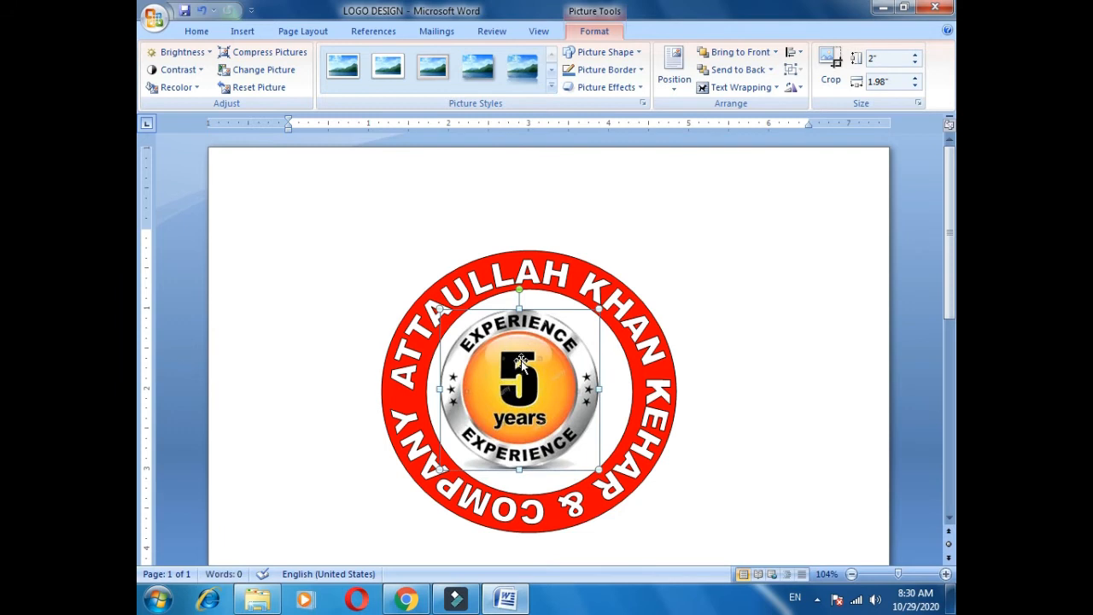
Nudge the badge right, enlarge it slightly up-left and downward, and save.
key("ctrl+Right")
key("ctrl+Right")
key("ctrl+Right")
key("ctrl+Right")
key("ctrl+Right")
key("ctrl+Right")
key("ctrl+Right")
key("ctrl+Right")
key("ctrl+Right")
key("ctrl+Right")
key("ctrl+Right")
key("ctrl+Right")
key("ctrl+Right")
key("ctrl+Right")
key("ctrl+Right")
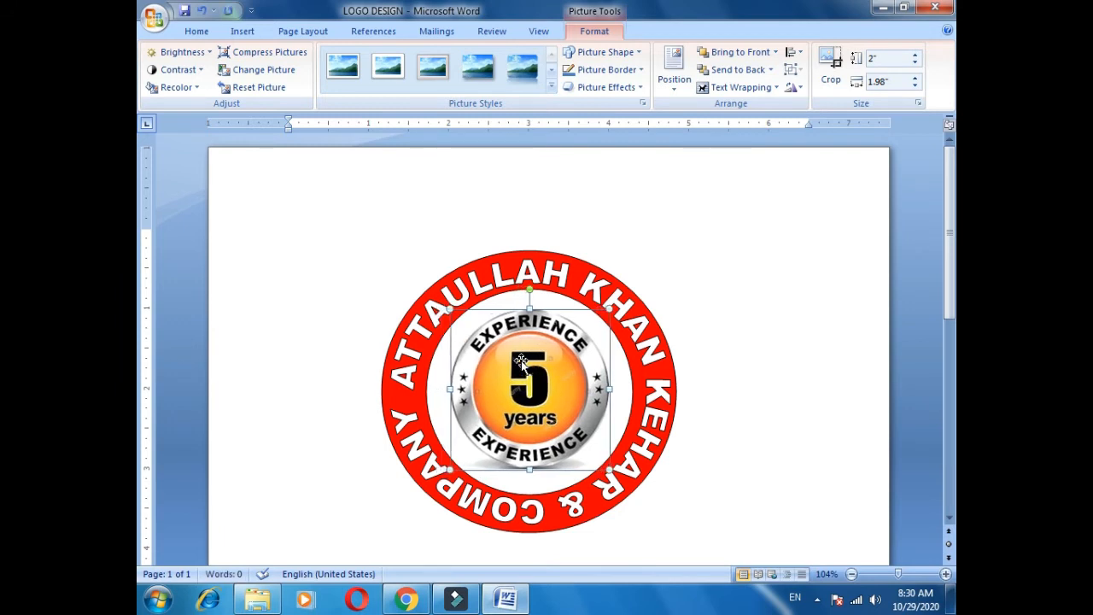
key("ctrl+Right")
key("ctrl+Right")
key("ctrl+Right")
key("ctrl+Right")
key("ctrl+Right")
key("ctrl+Right")
key("Escape")
key("ctrl+s")
left_click(521, 363)
left_click_drag(459, 311, 446, 306)
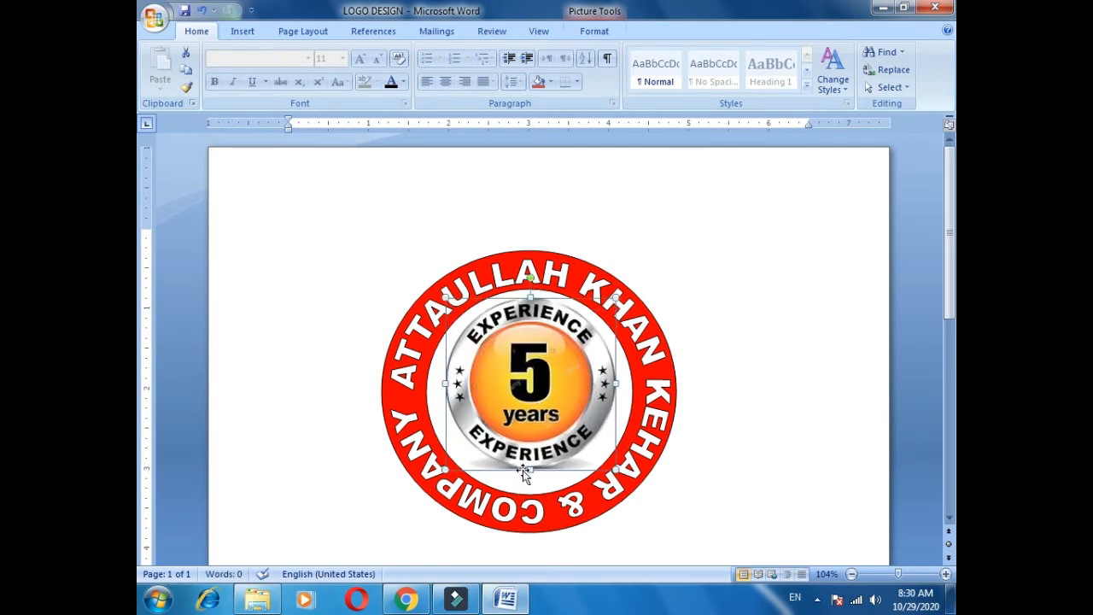
left_click_drag(532, 470, 532, 487)
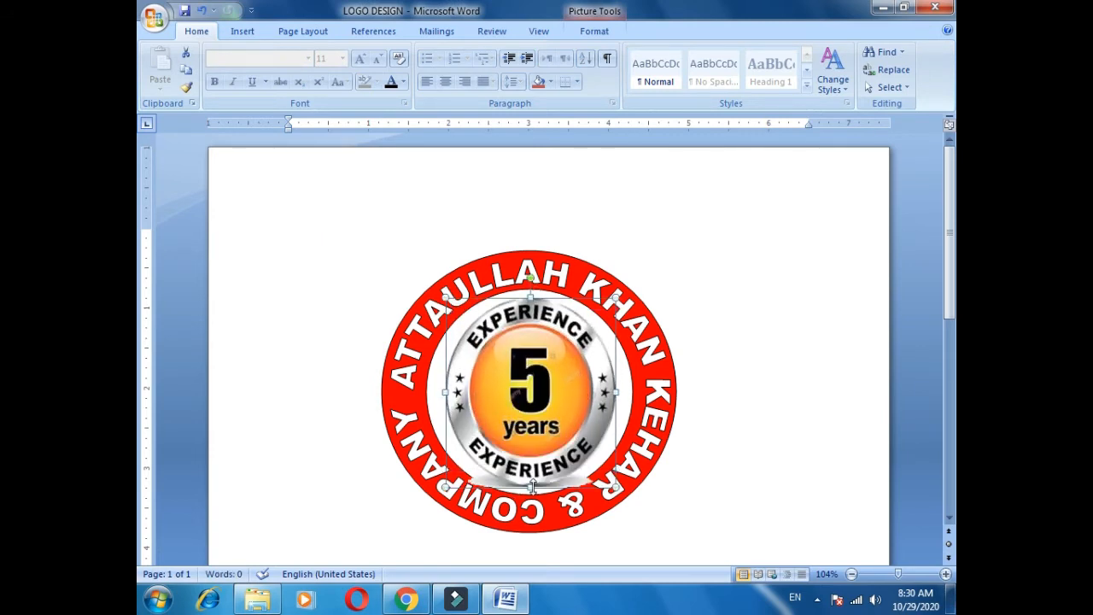
key("Escape")
key("ctrl+s")
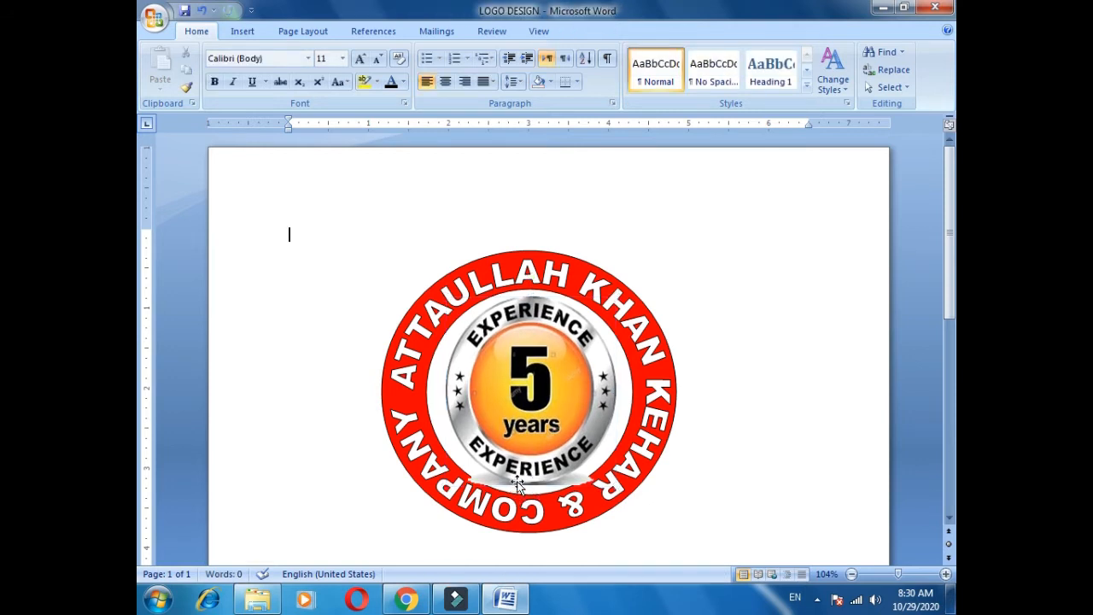
Widen the badge slightly, shift it left to centre it in the ring, and save.
left_click(551, 409)
left_click_drag(622, 390, 626, 390)
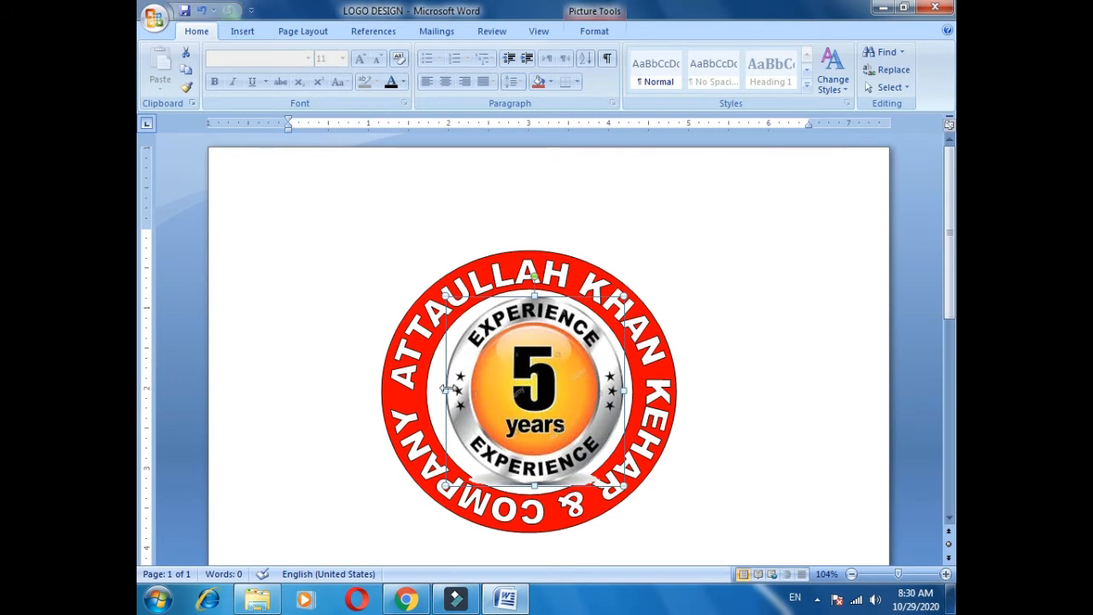
left_click_drag(448, 388, 505, 386)
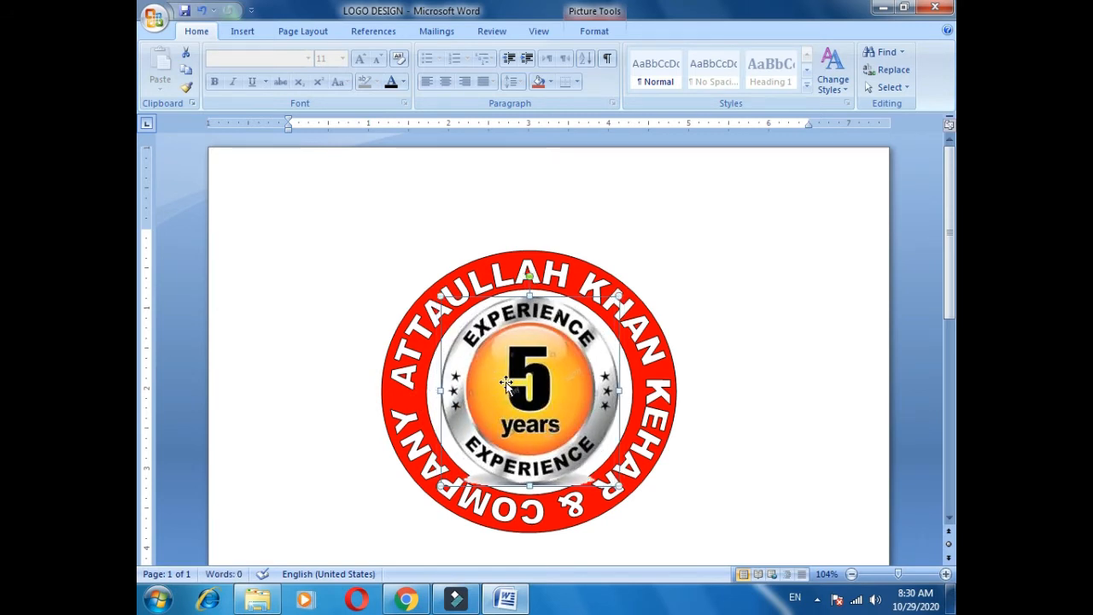
key("ctrl+s")
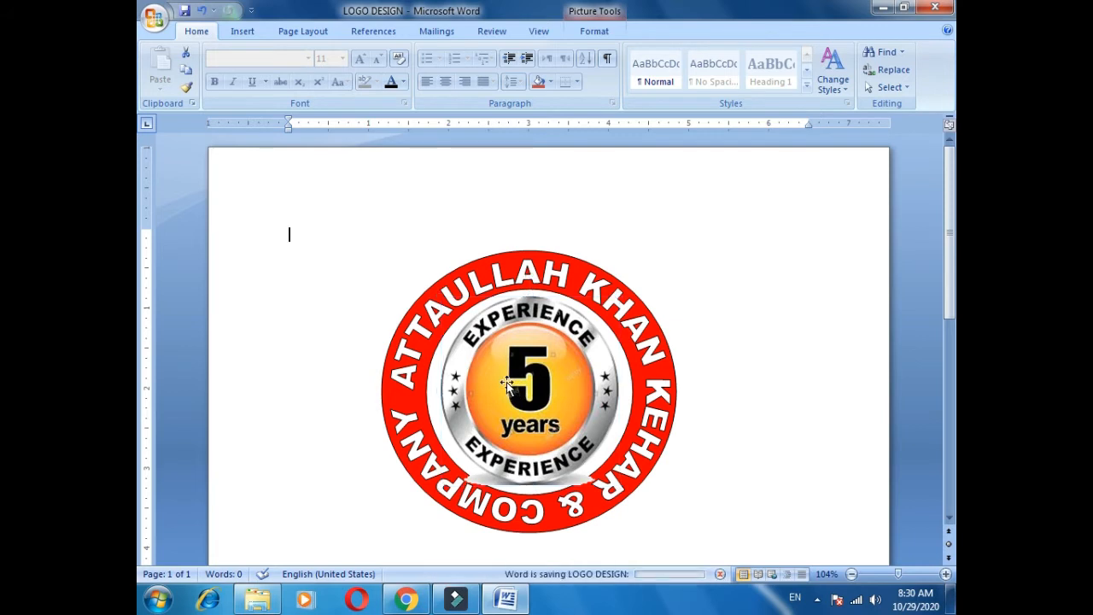
left_click(479, 426)
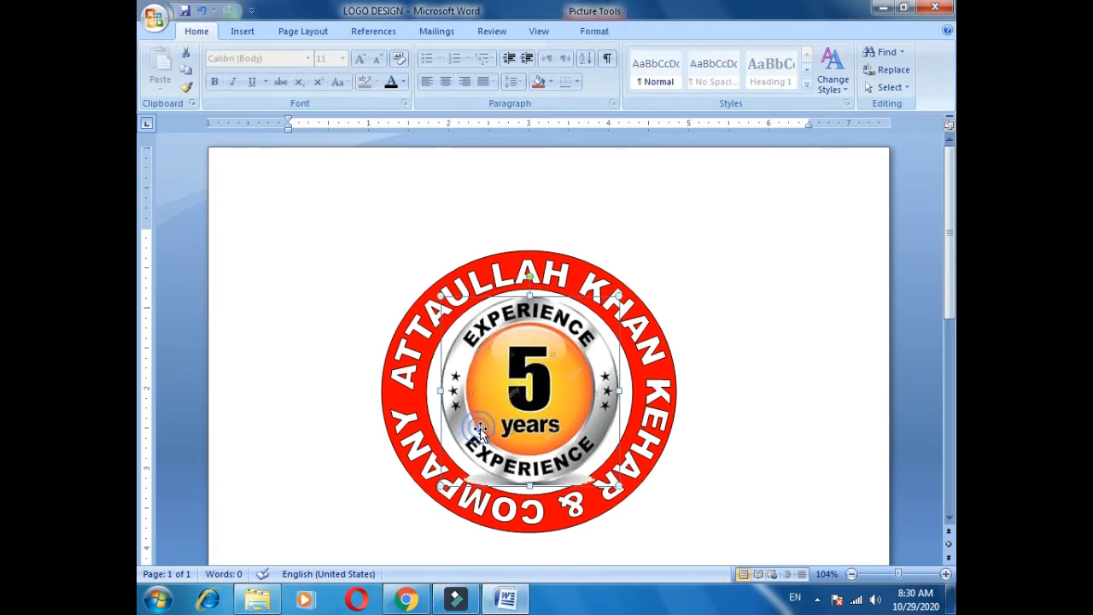
left_click(620, 258)
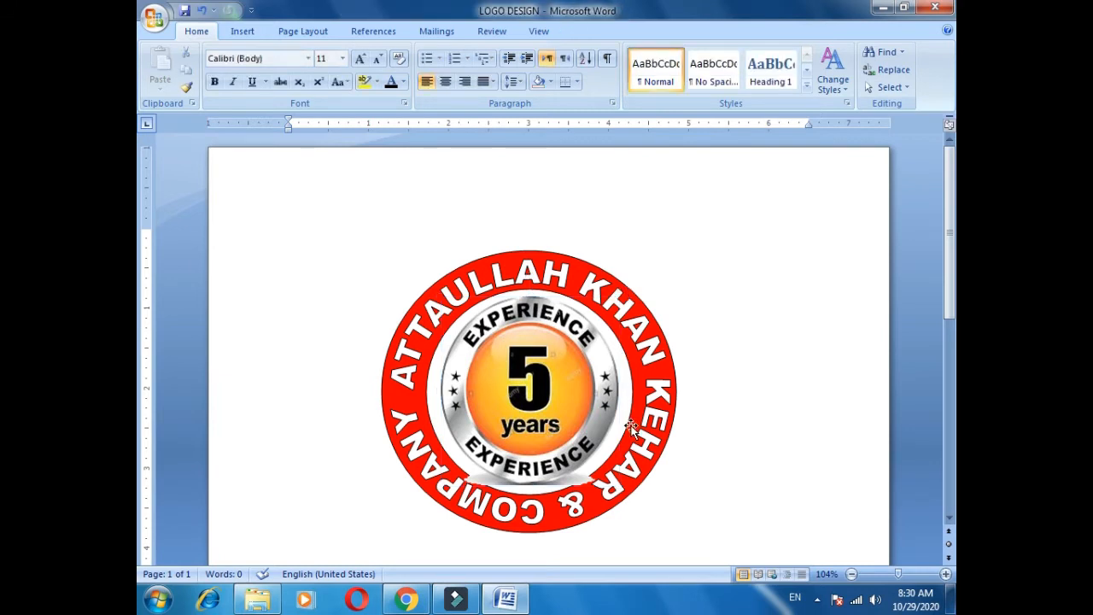
left_click(241, 34)
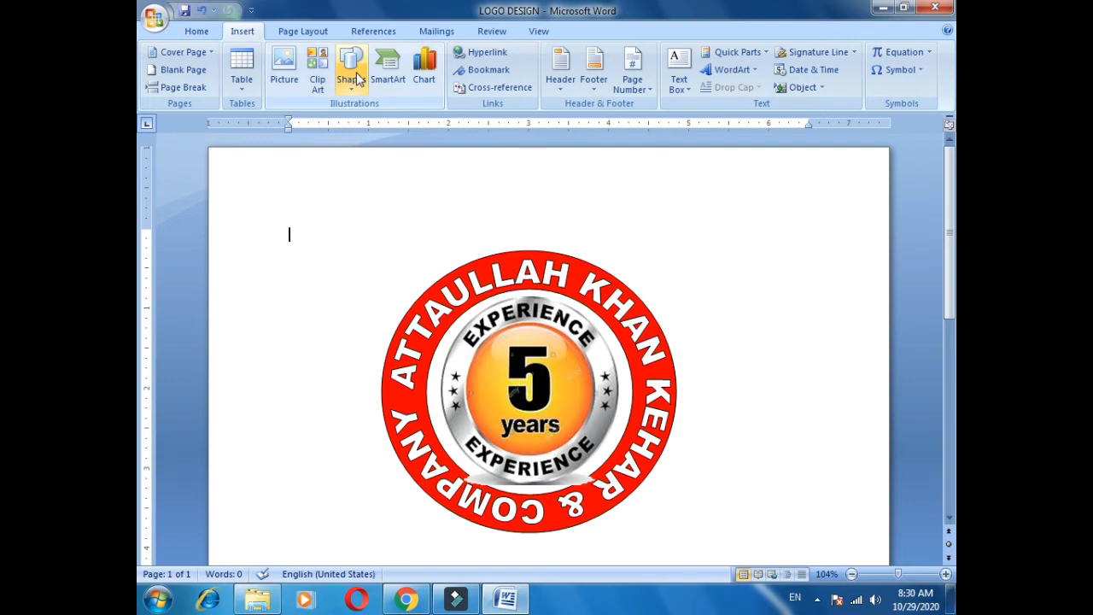
Draw a curved ribbon banner, 0.79" by 4.52", centred beneath the red ring.
left_click(353, 75)
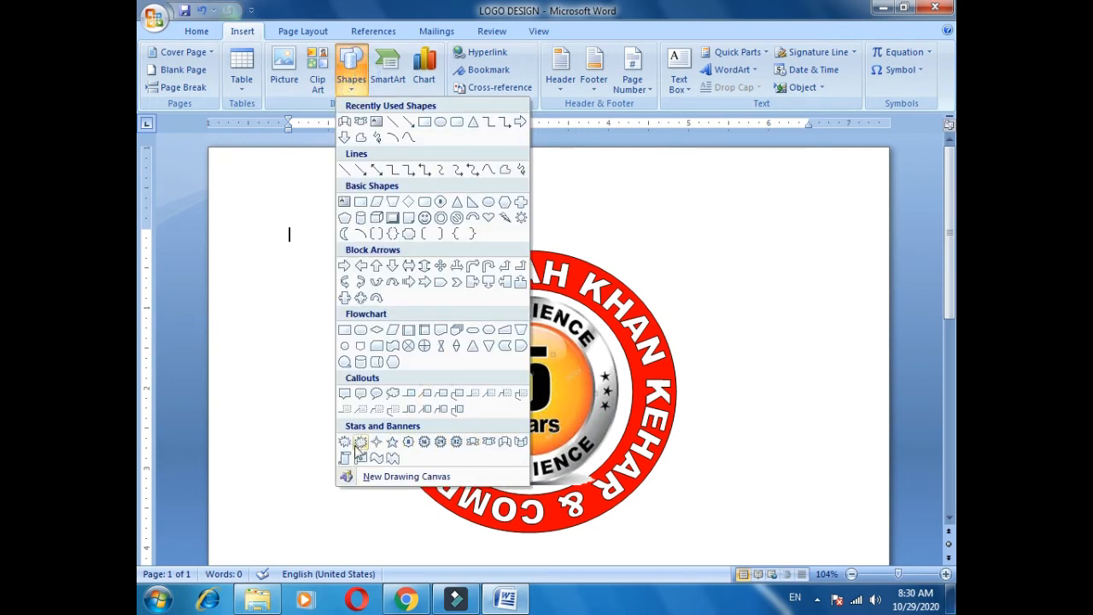
left_click(505, 444)
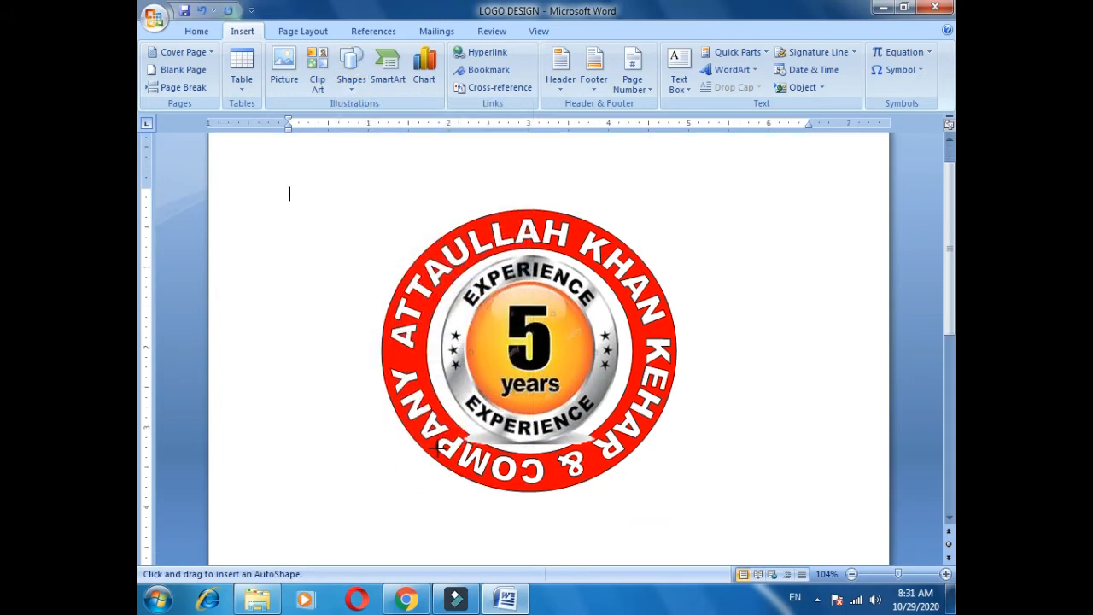
scroll(456, 453, "down", 2)
mouse_move(419, 445)
left_mouse_down()
mouse_move(720, 519)
mouse_move(763, 525)
mouse_move(782, 509)
left_mouse_up()
mouse_move(552, 471)
left_mouse_down()
mouse_move(481, 478)
mouse_move(555, 469)
mouse_move(556, 481)
mouse_move(556, 465)
left_mouse_up()
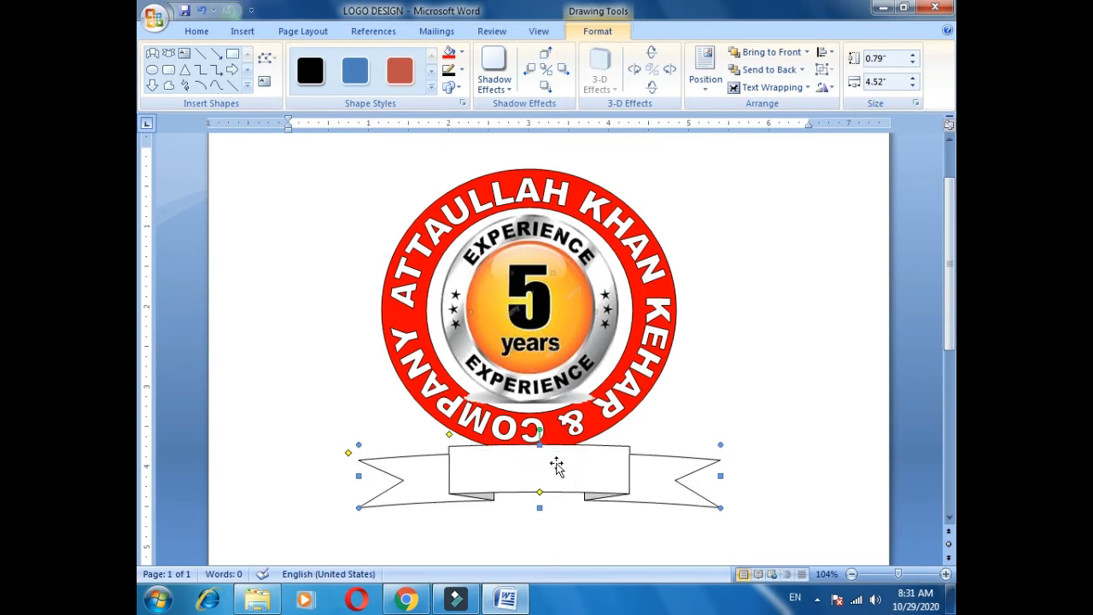
key("Escape")
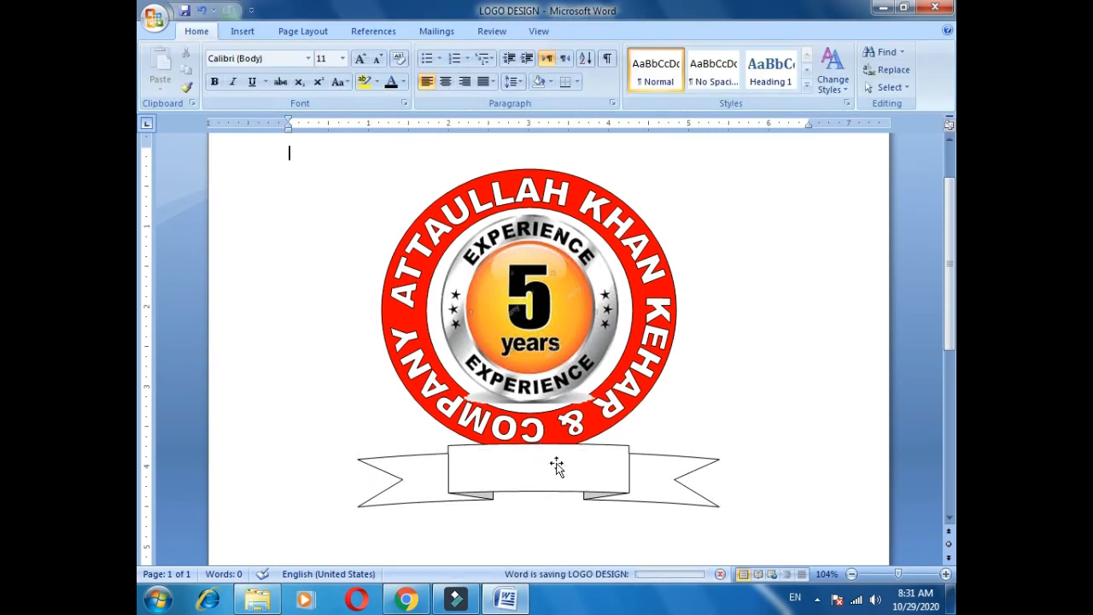
Apply the grey gradient shape style from the Shape Styles gallery to the ribbon banner.
left_click(557, 468)
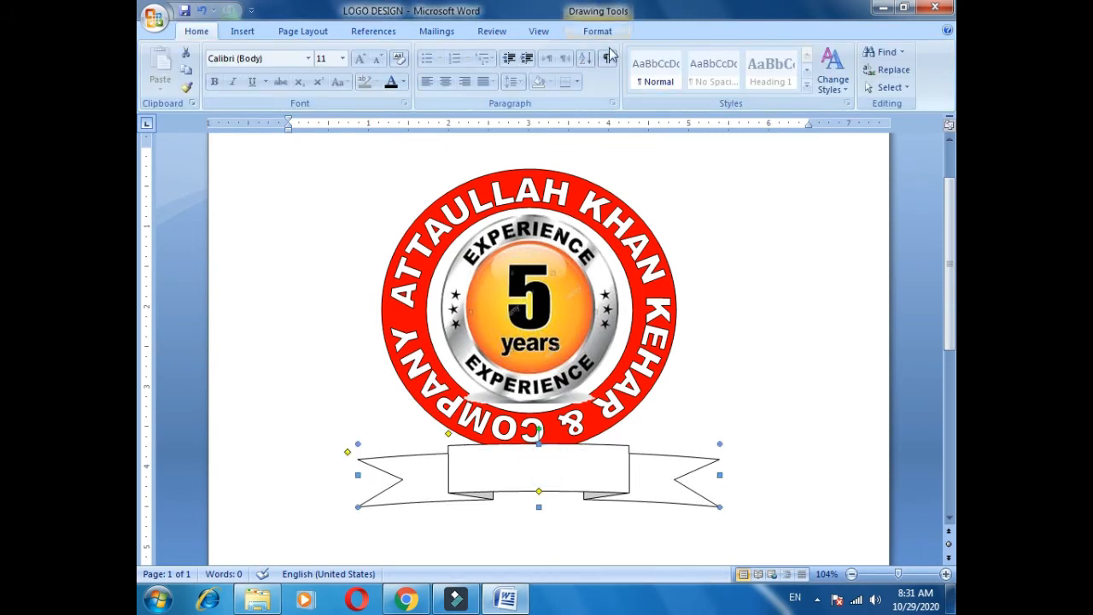
left_click(598, 32)
left_click(452, 104)
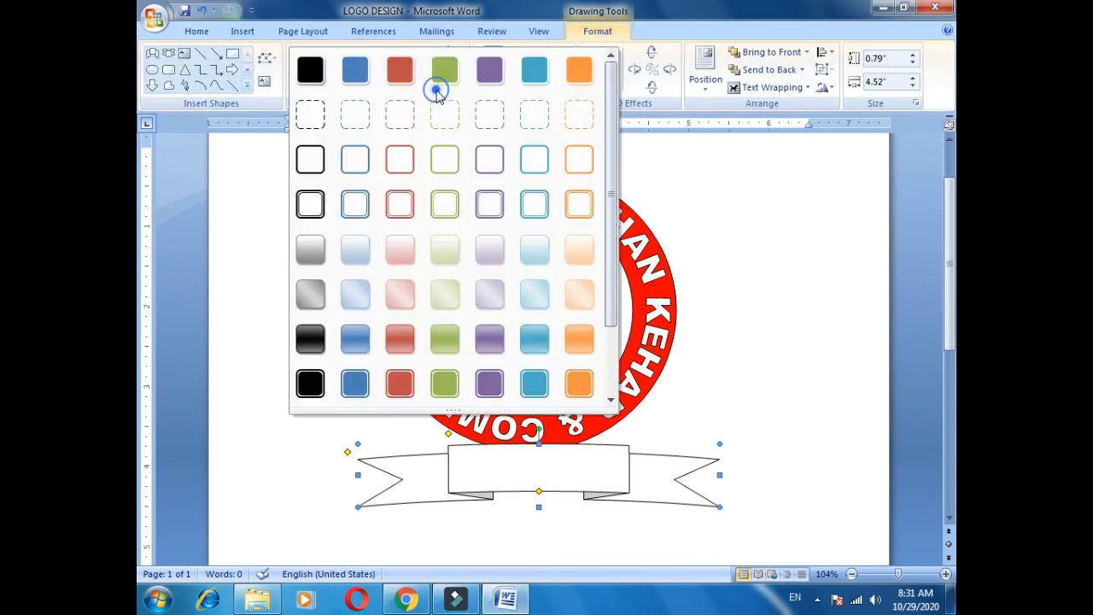
scroll(490, 341, "down", 2)
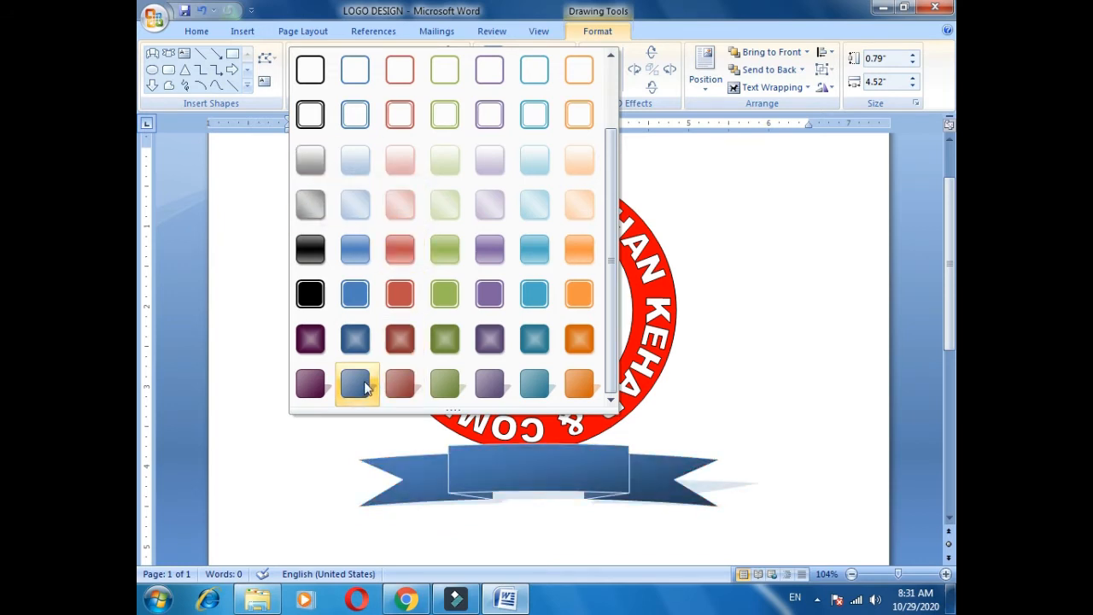
scroll(579, 244, "up", 2)
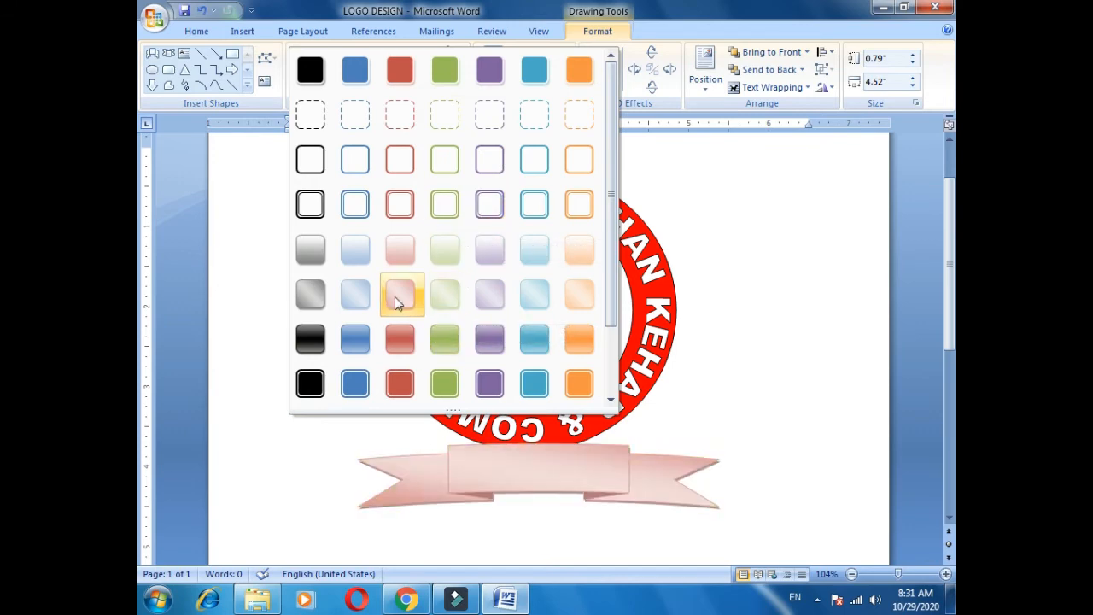
left_click(308, 296)
left_click(310, 295)
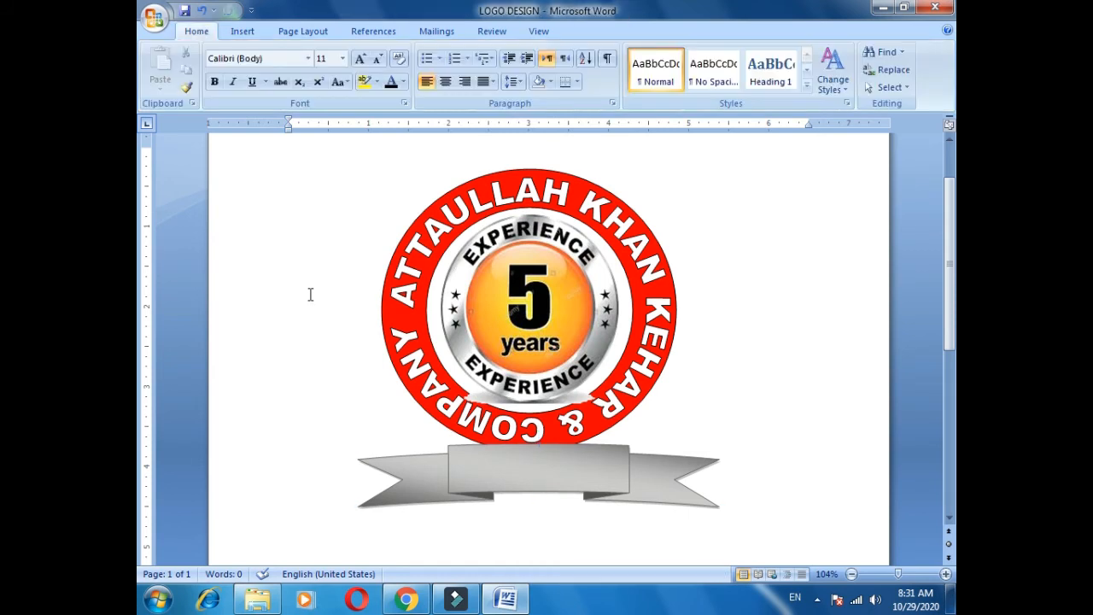
left_click(243, 31)
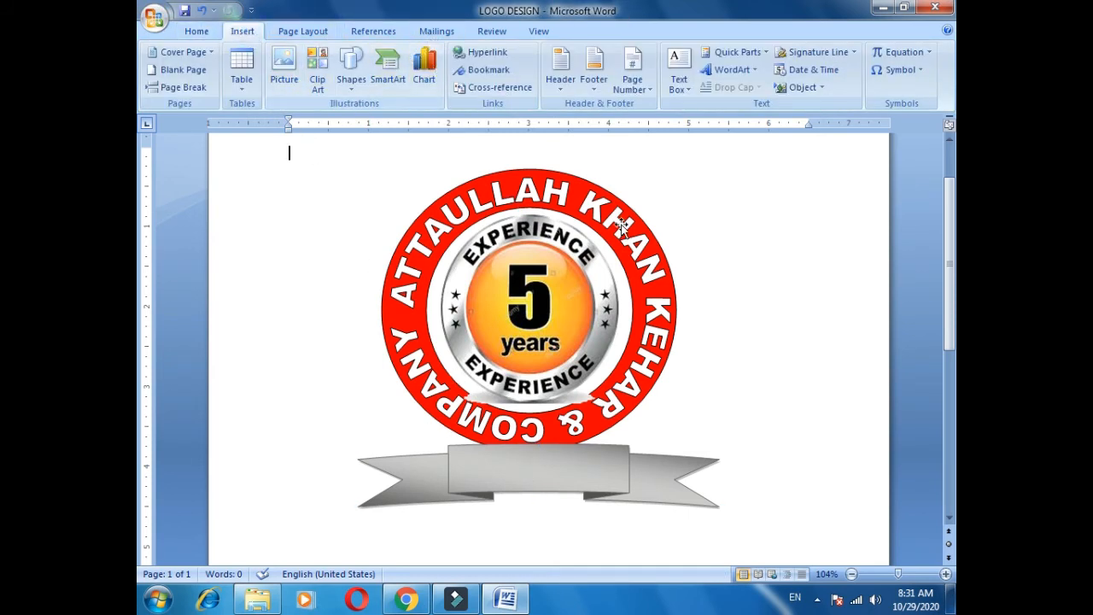
Add blank lines above the logo and insert WordArt reading 'Islamabad', correcting the misspelling.
key("Return")
key("Return")
key("Return")
key("Return")
key("Return")
left_click(755, 71)
left_click(632, 101)
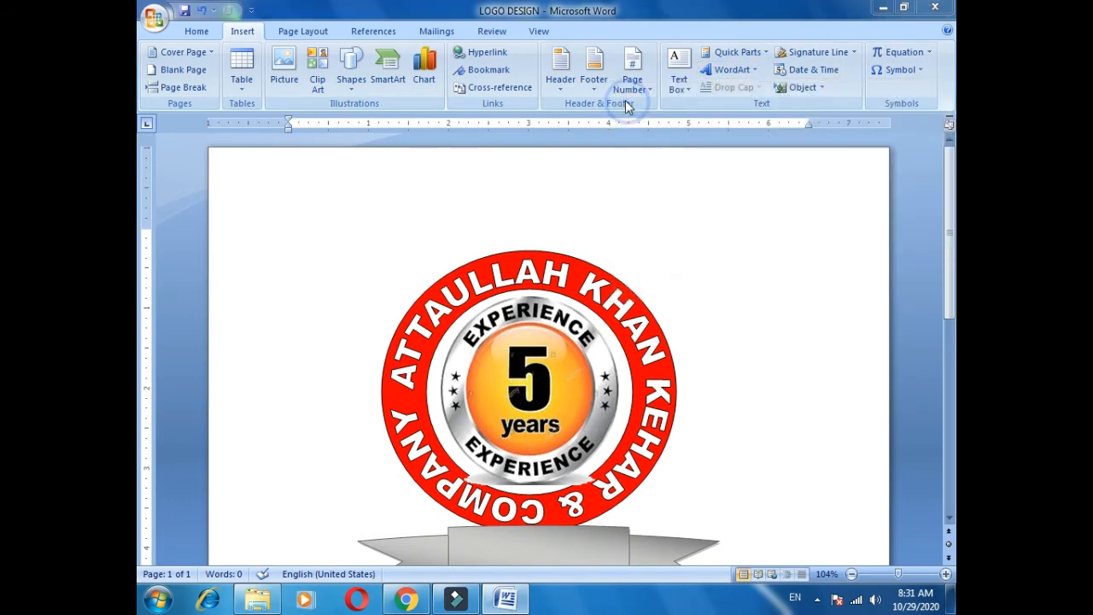
type("islamadb")
key("ctrl+a")
type("Islamabad")
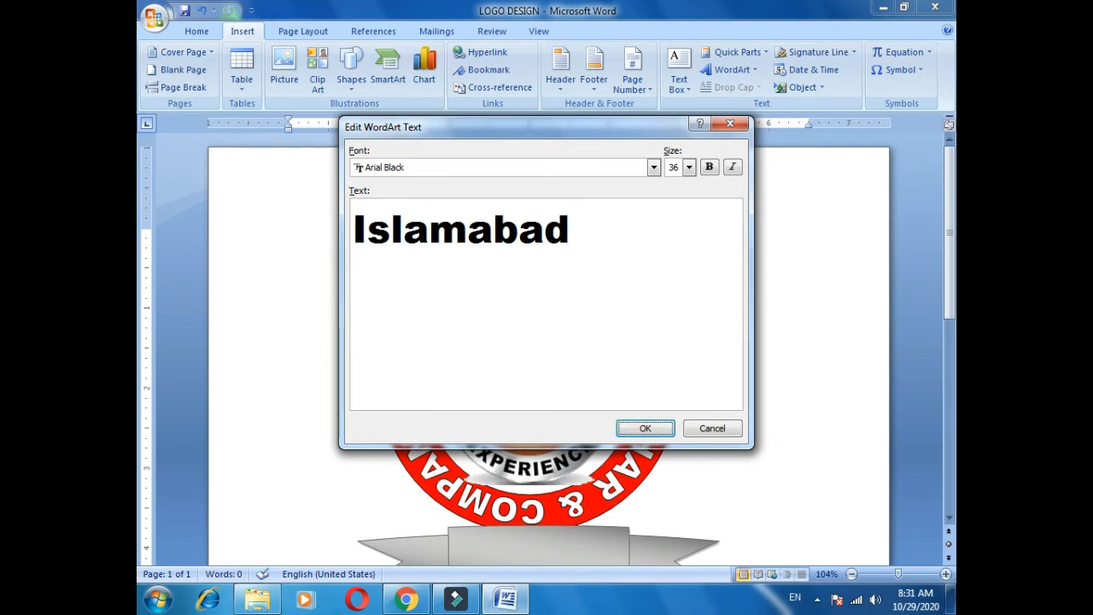
key("Return")
Set the Islamabad WordArt to In Front of Text, shrink it to 0.21" by 1.96", and nudge it onto the ribbon centre.
left_click(692, 87)
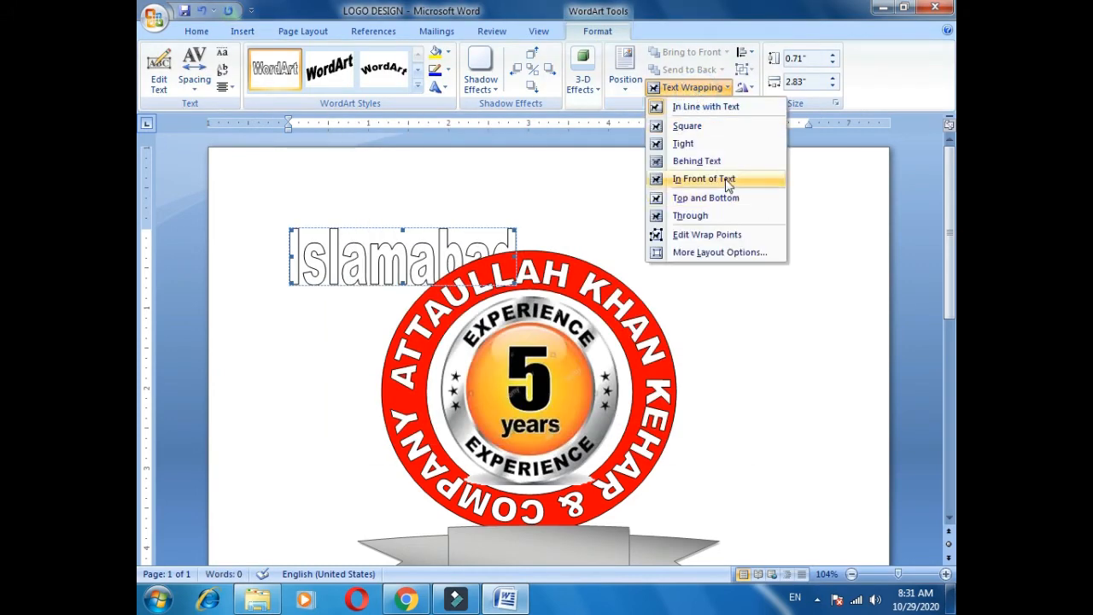
left_click(696, 176)
left_click_drag(515, 225, 494, 261)
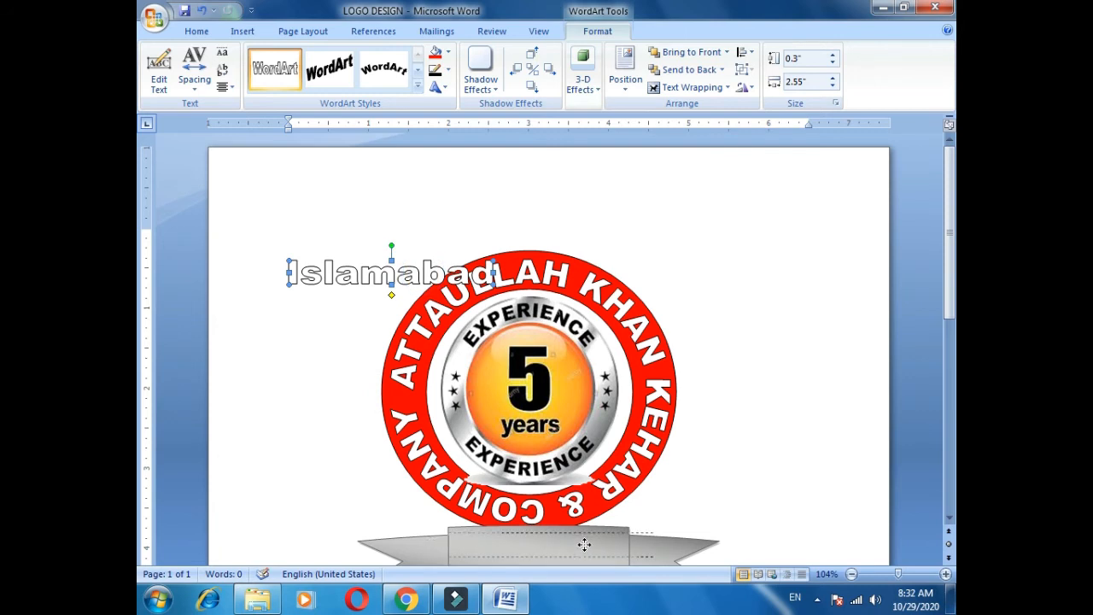
left_click_drag(584, 544, 584, 544)
scroll(586, 532, "down", 3)
left_click_drag(651, 401, 606, 413)
key("Right")
key("ctrl+Right")
key("ctrl+Right")
key("ctrl+Down")
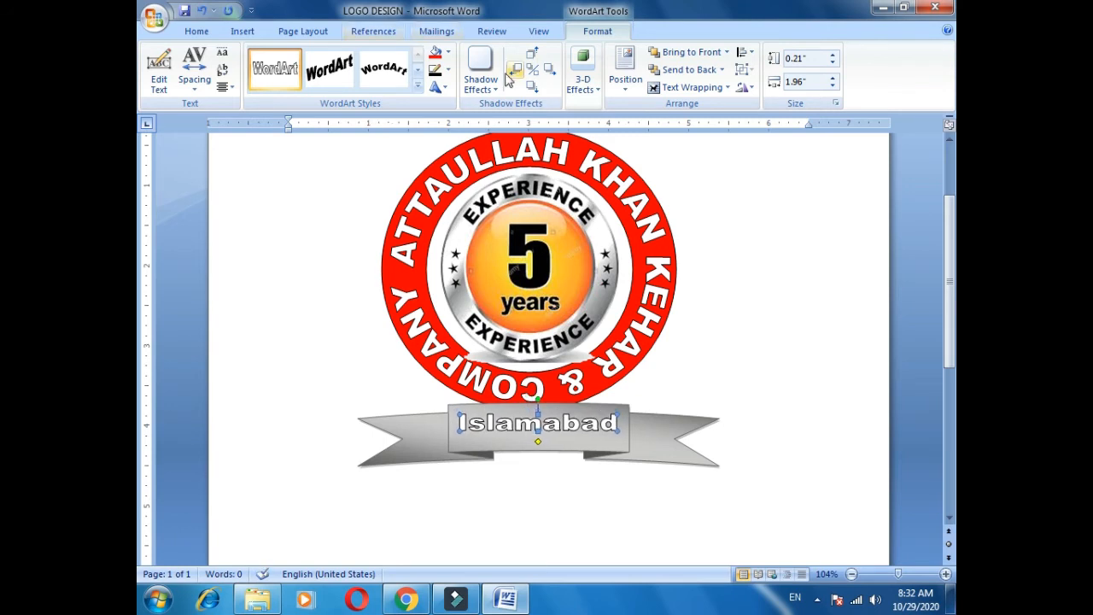
Give Islamabad a plain bold WordArt style with red fill and a new outline colour, slightly enlarged.
left_click(418, 84)
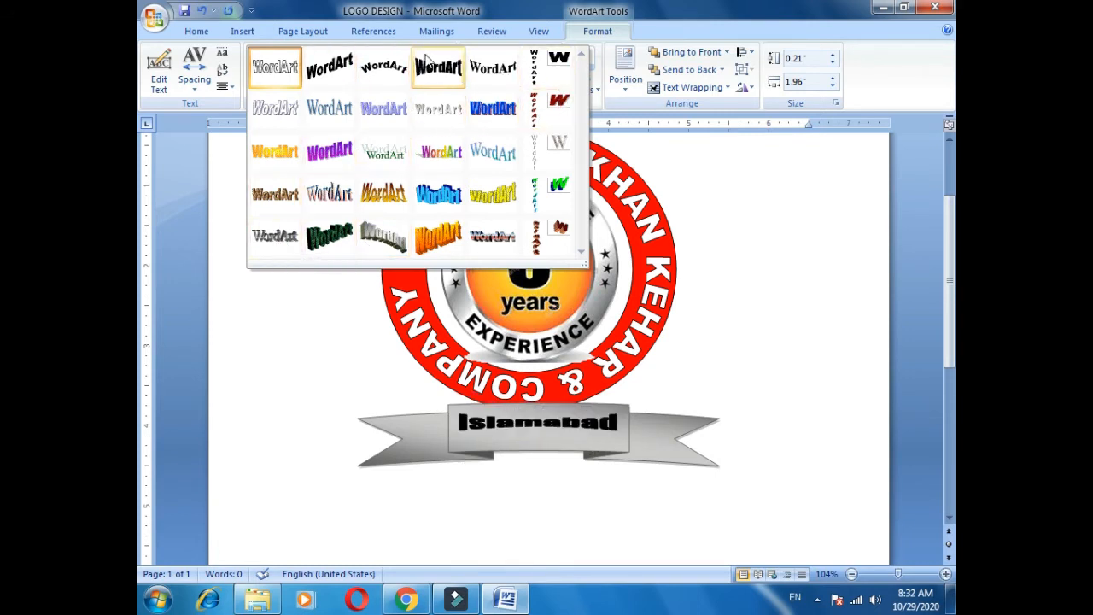
left_click(398, 70)
left_click_drag(508, 413, 503, 421)
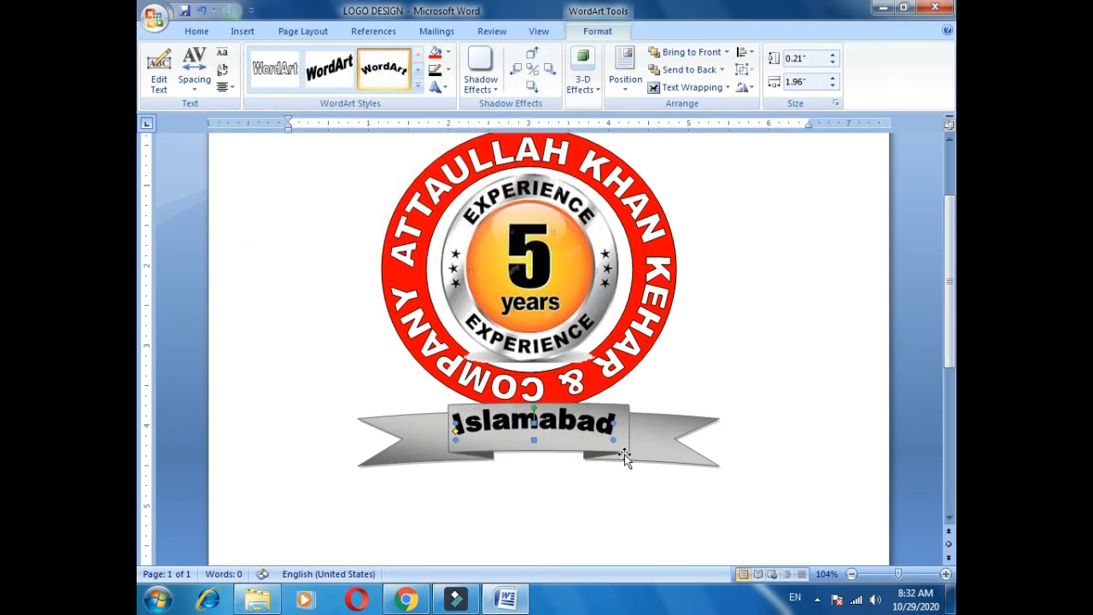
left_click_drag(612, 437, 618, 444)
left_click(435, 51)
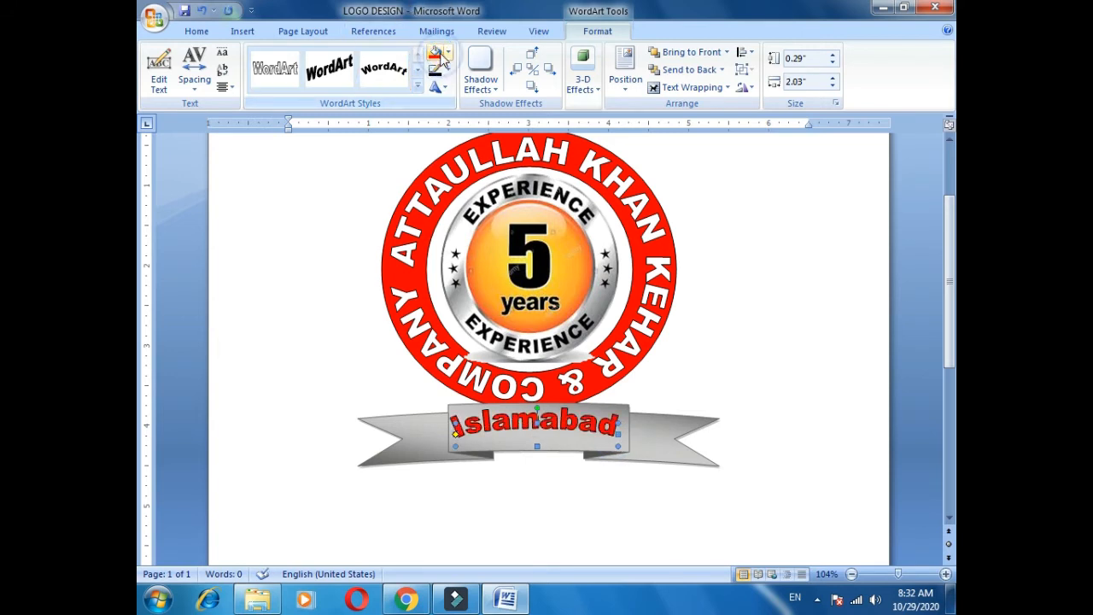
left_click(447, 71)
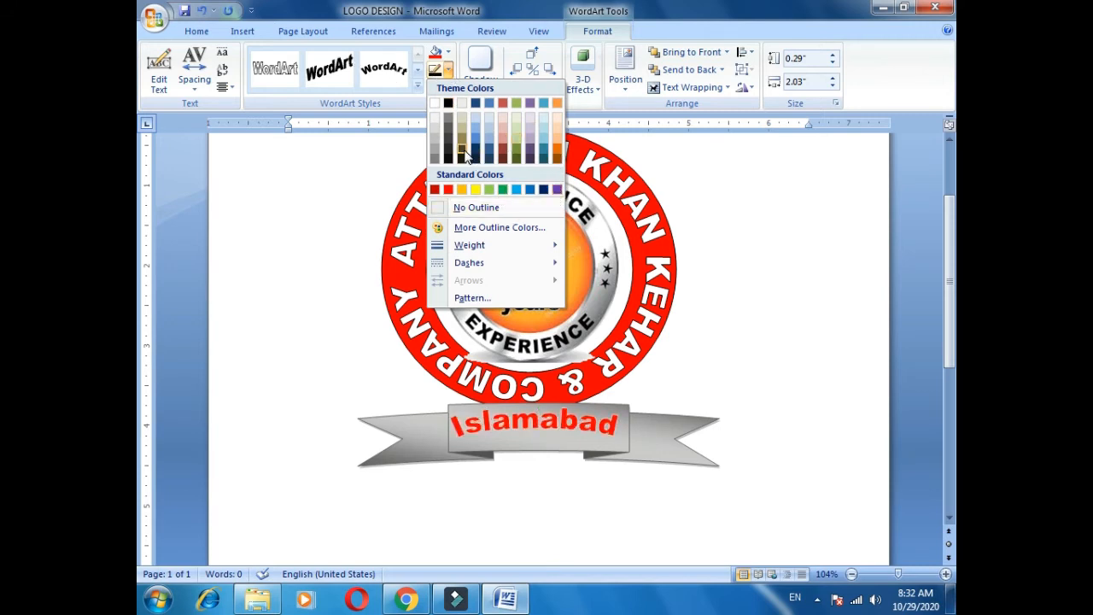
left_click(489, 189)
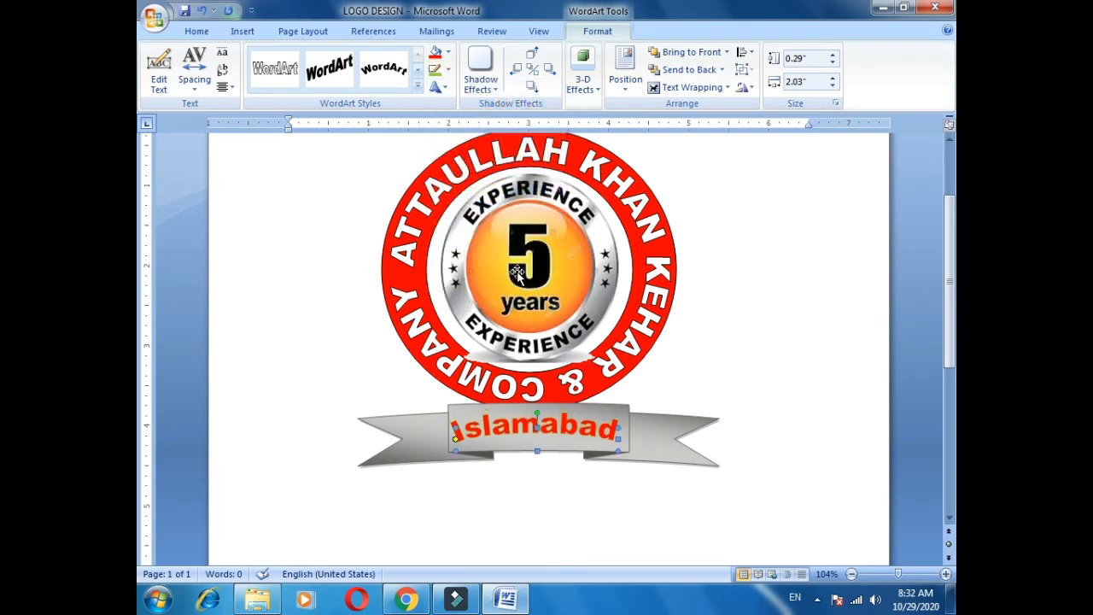
Make Islamabad Plain Text shape, centre it on the ribbon, and enlarge it to 0.33" by 2.16".
left_click(439, 88)
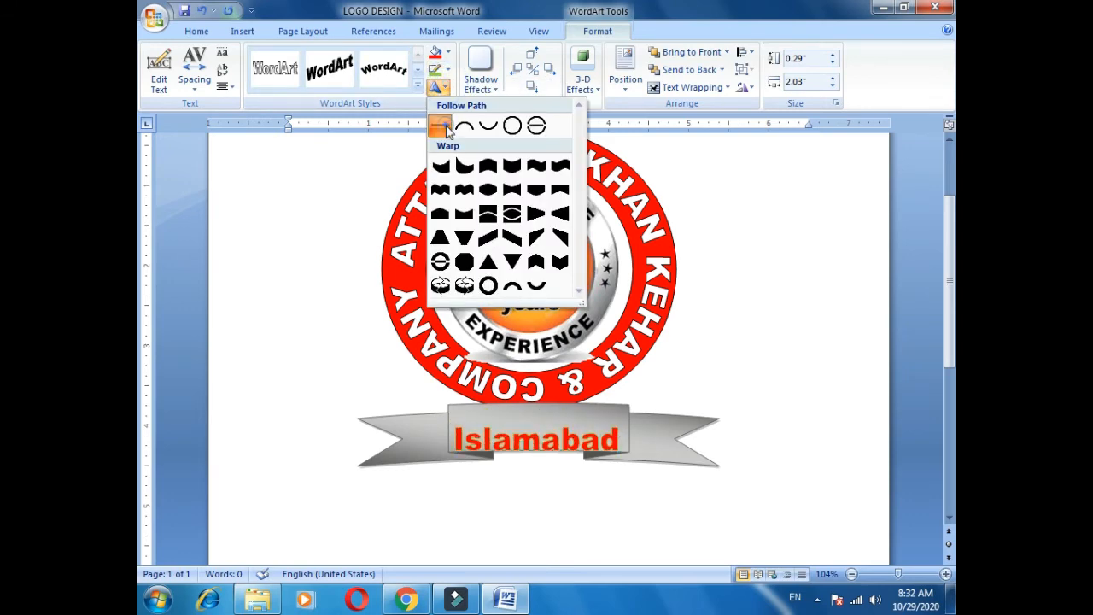
left_click(439, 126)
left_click_drag(553, 440, 554, 418)
key("ctrl+Down")
key("ctrl+Down")
key("ctrl+Left")
key("ctrl+Left")
key("ctrl+Left")
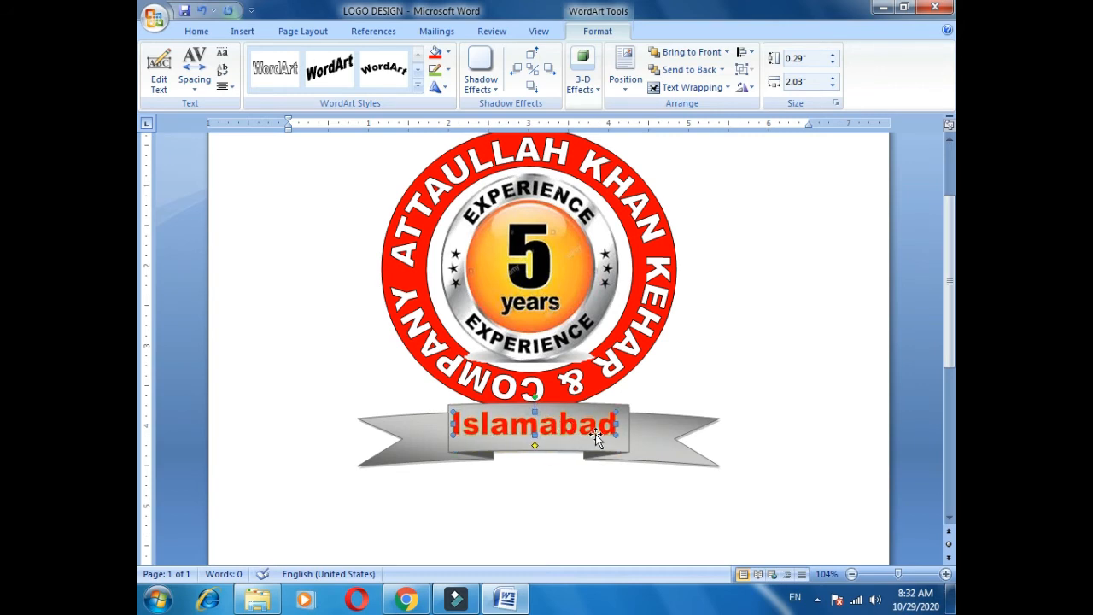
left_click_drag(615, 436, 628, 436)
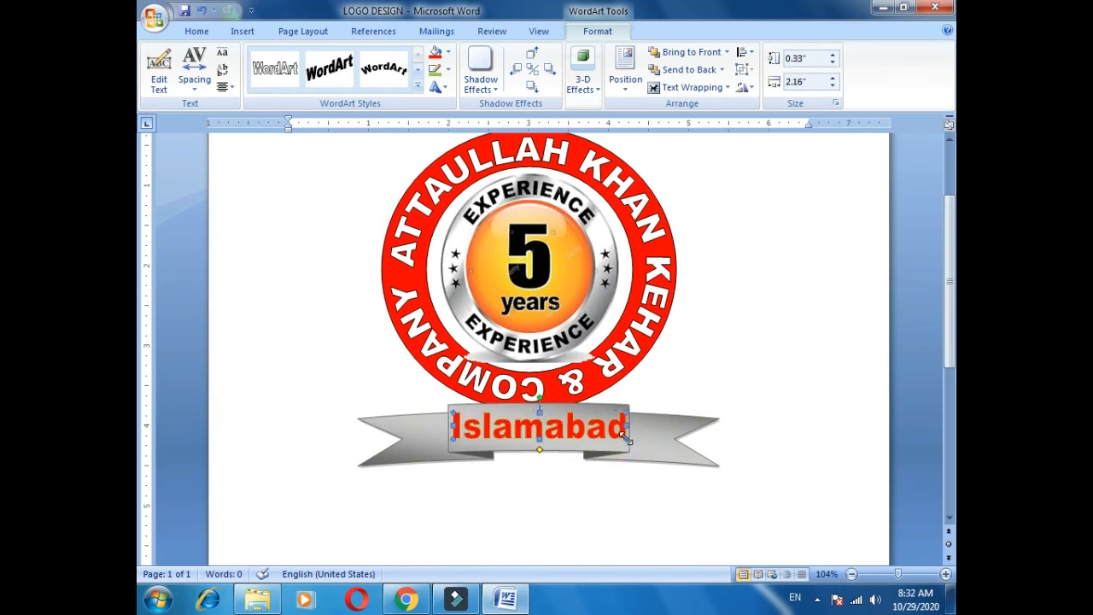
key("ctrl+s")
scroll(626, 438, "down", 1)
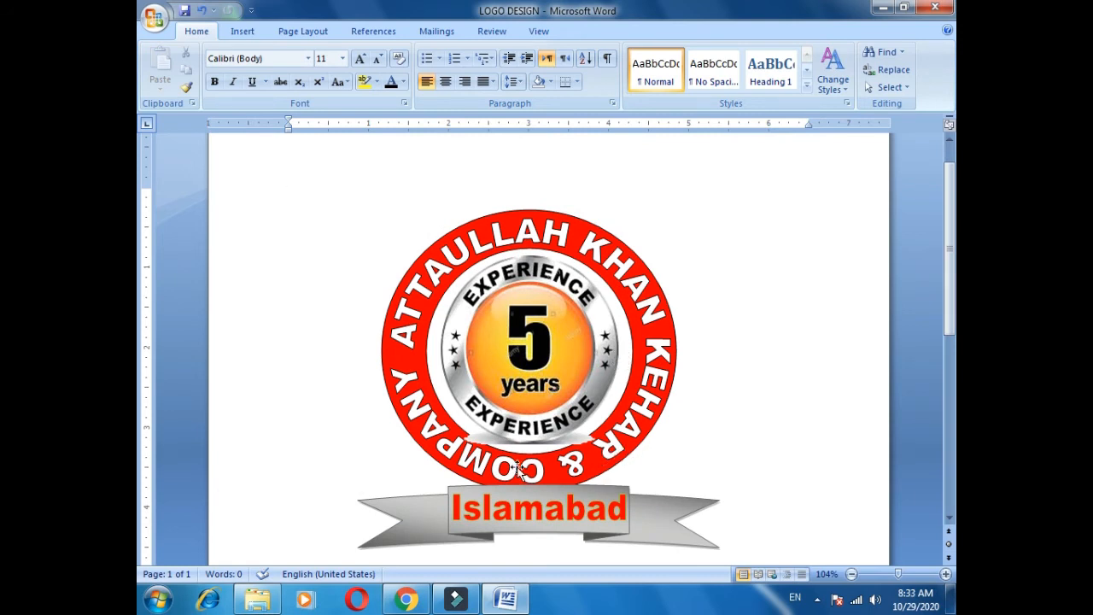
Edit the circular company name to insert '*****' before its first word.
left_click(480, 467)
key("Menu")
key("x")
key("Left")
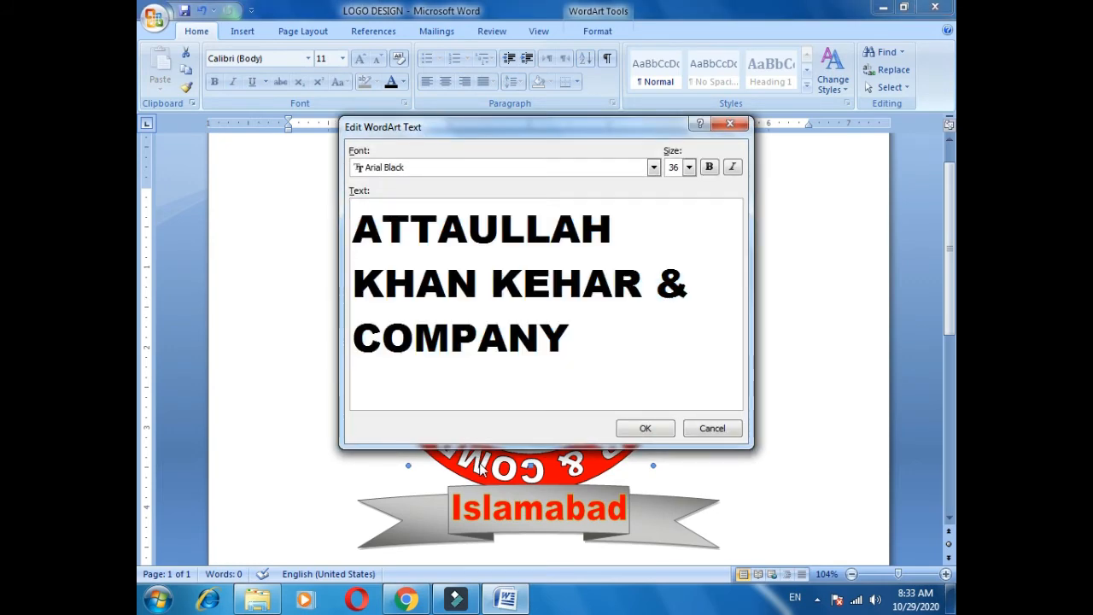
type("*****")
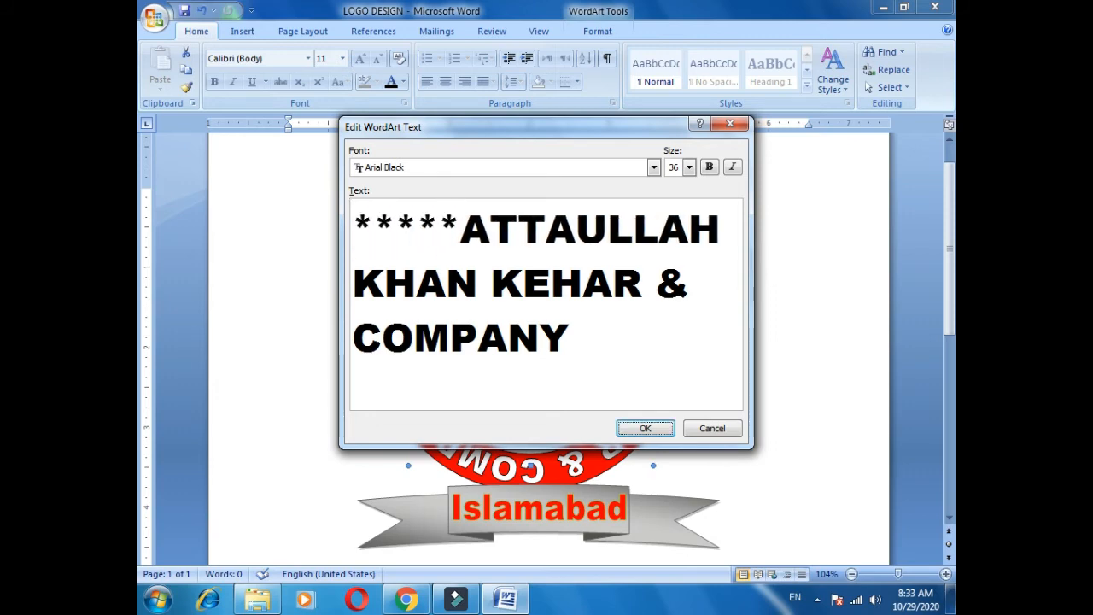
key("Return")
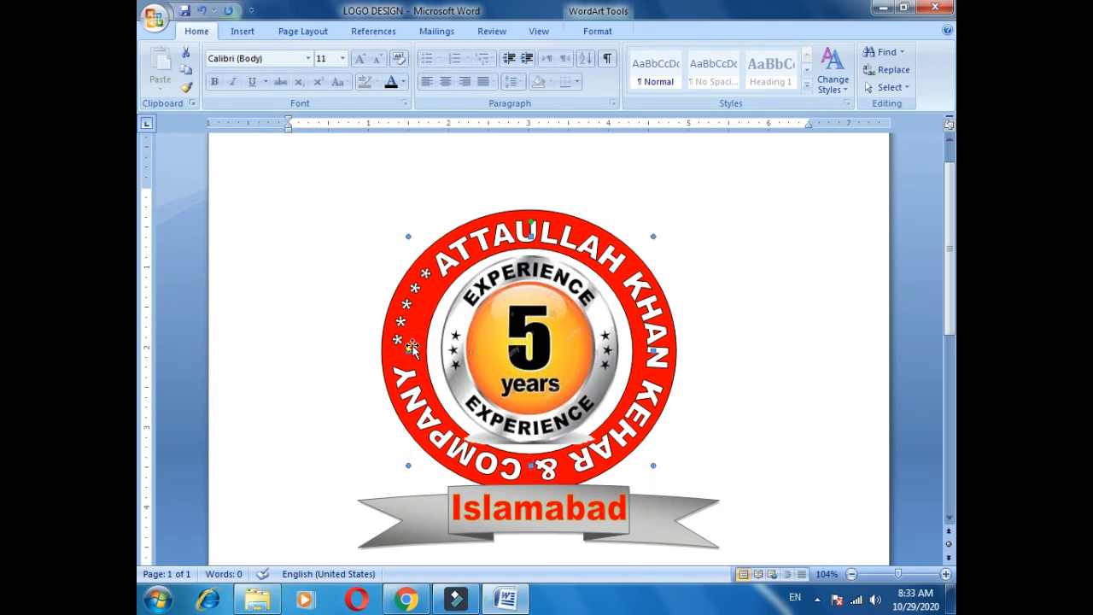
Adjust the wrap and rotate the circular company name so the asterisks sit at the ring's bottom.
left_click_drag(409, 350, 473, 436)
left_click_drag(410, 227, 348, 273)
left_click_drag(374, 221, 478, 242)
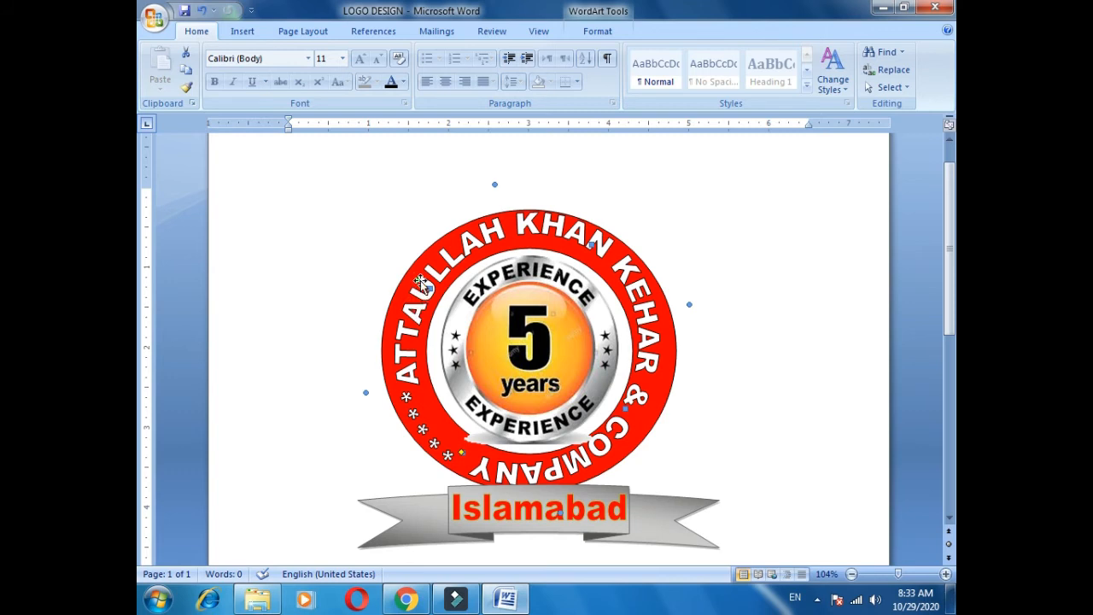
left_click_drag(417, 280, 402, 303)
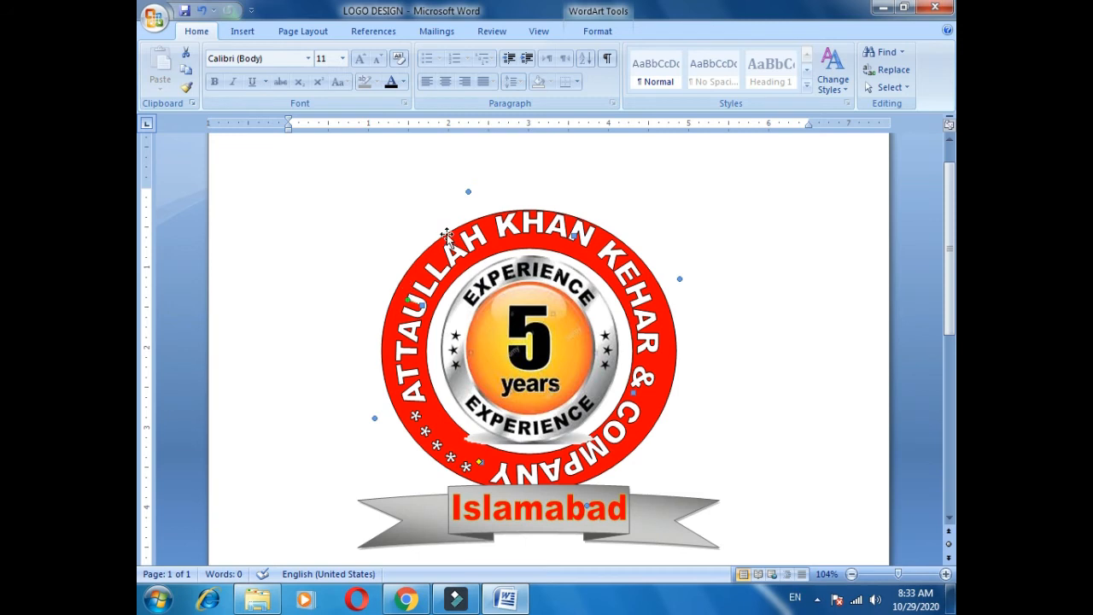
left_click_drag(408, 298, 397, 339)
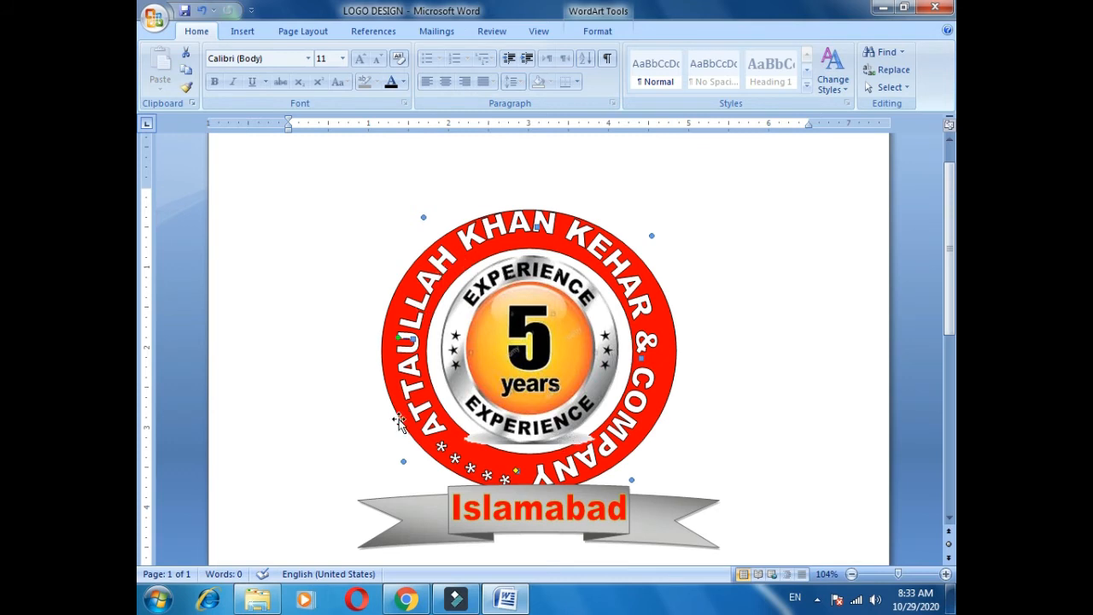
left_click_drag(398, 339, 396, 357)
key("ctrl+Down")
key("ctrl+Down")
key("ctrl+Down")
key("ctrl+Down")
key("ctrl+Down")
key("ctrl+Down")
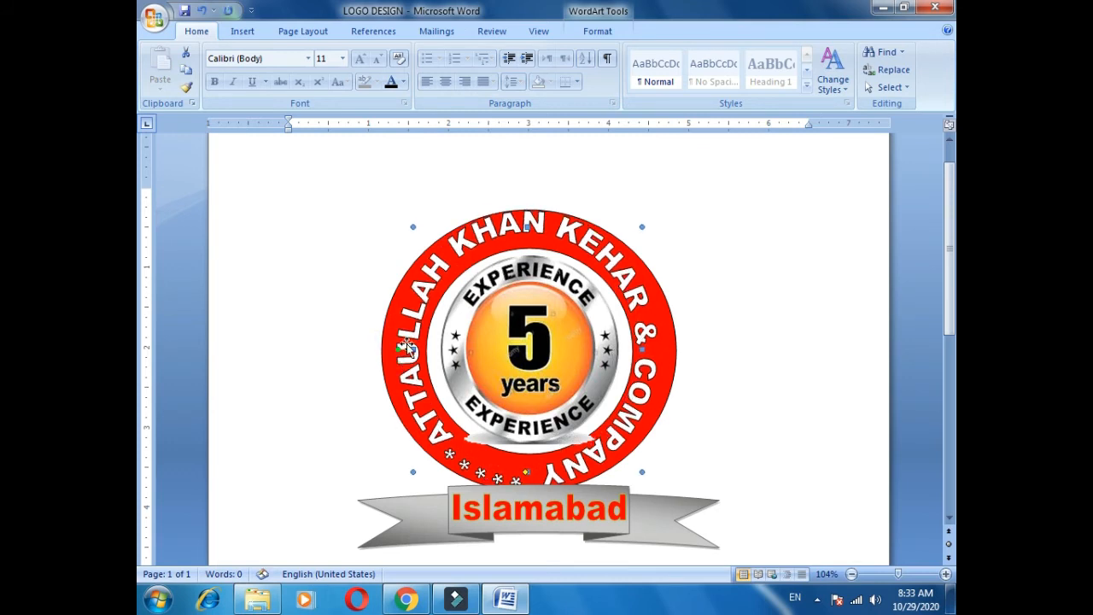
key("ctrl+Right")
key("ctrl+Right")
key("ctrl+Right")
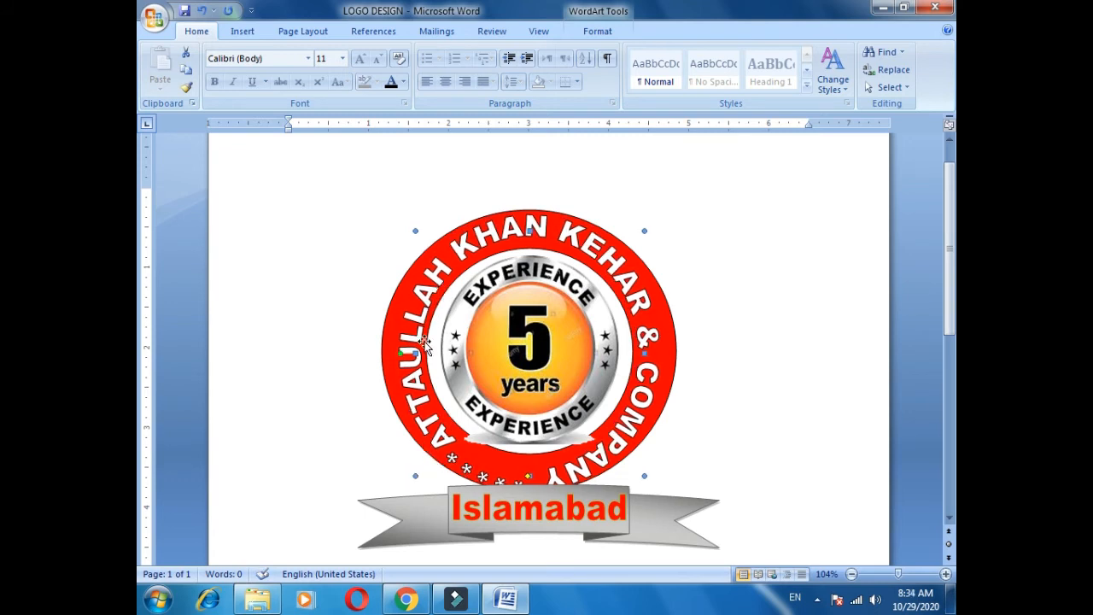
left_click_drag(399, 351, 401, 382)
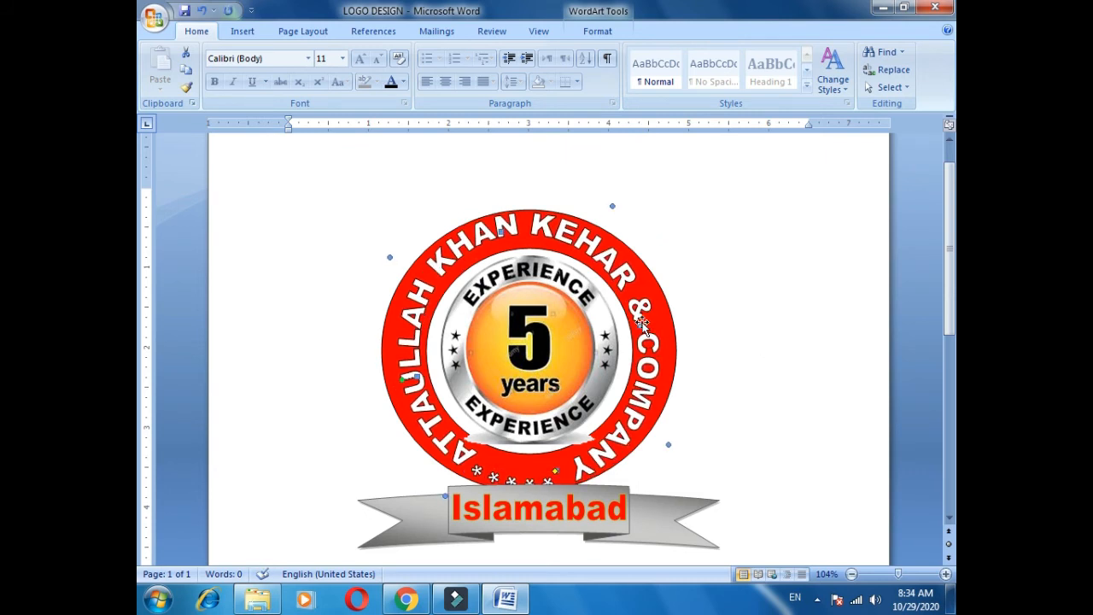
Resize the circular company name to fit within the red band.
left_click_drag(642, 325, 654, 323)
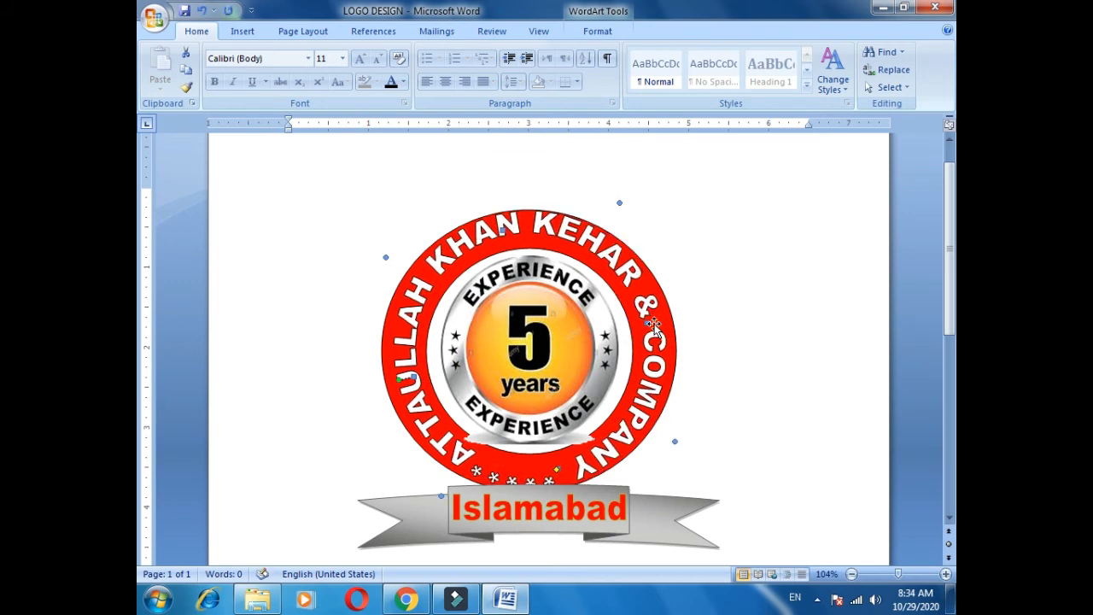
left_click_drag(622, 205, 621, 216)
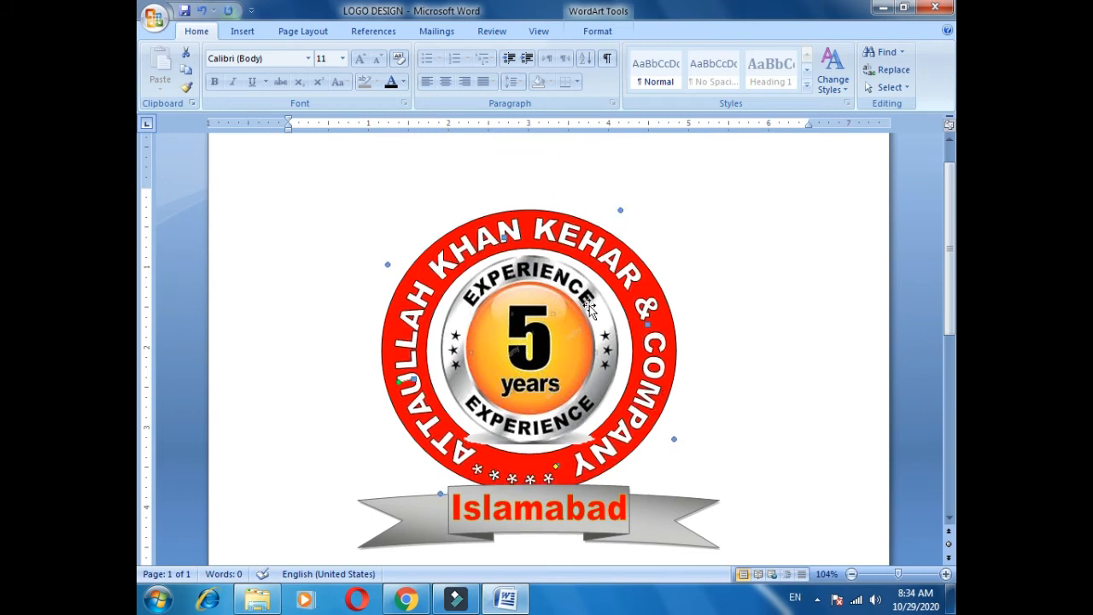
scroll(555, 444, "down", 1)
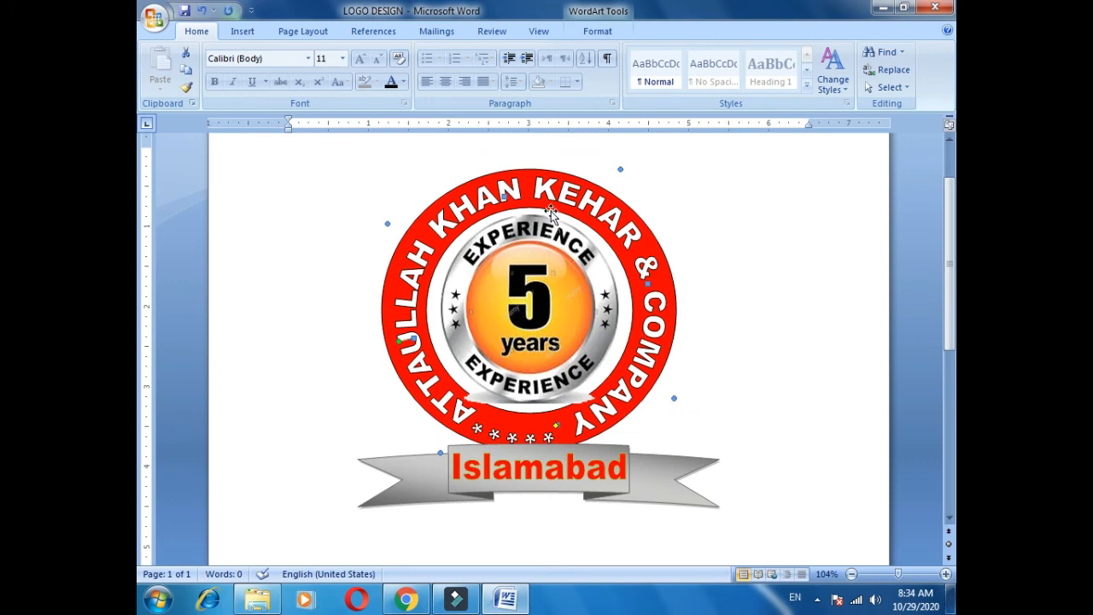
left_click(587, 255)
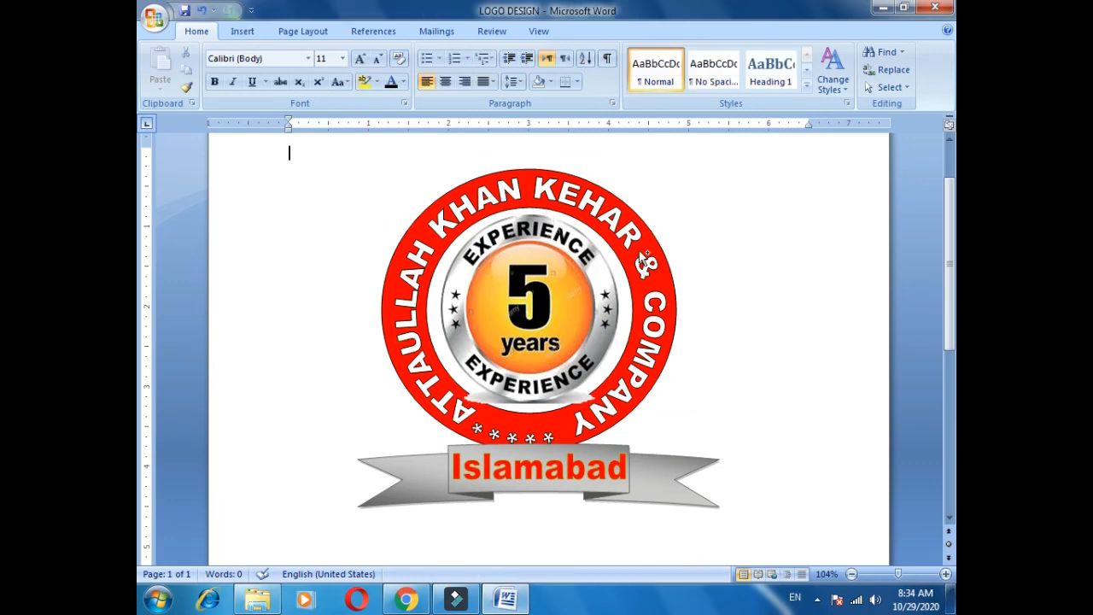
Scroll through the document to inspect the finished red-ring logo.
scroll(639, 250, "up", 1, "ctrl")
scroll(665, 252, "down", 1, "ctrl")
mouse_move(950, 240)
left_mouse_down()
mouse_move(946, 270)
mouse_move(954, 261)
left_mouse_up()
scroll(511, 229, "up", 3, "ctrl")
scroll(511, 228, "down", 4)
scroll(788, 281, "down", 2, "ctrl")
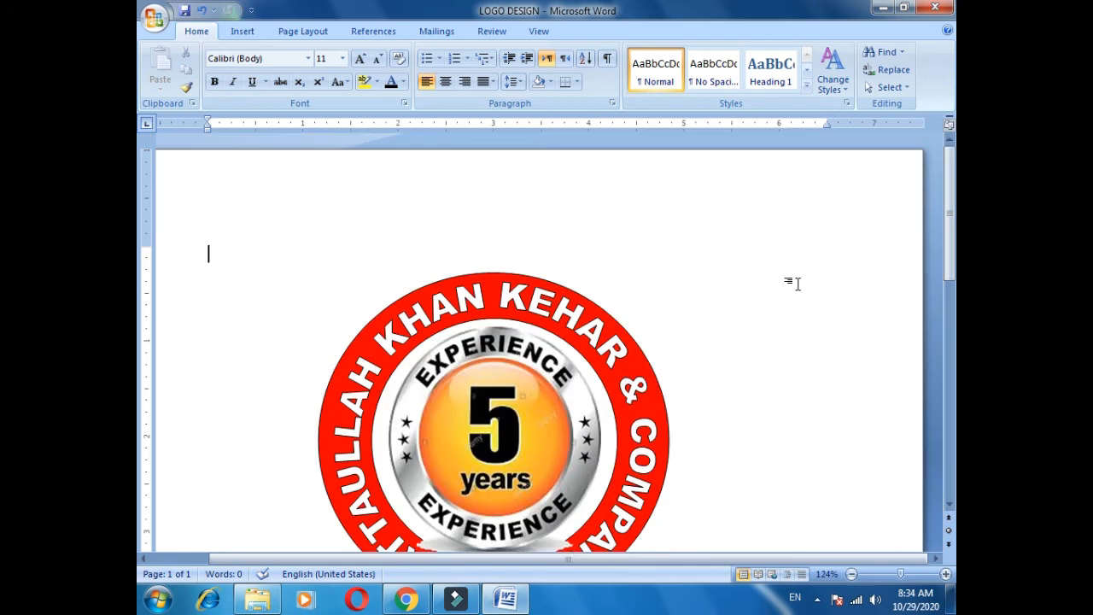
scroll(917, 245, "down", 1, "ctrl")
scroll(916, 245, "down", 2)
scroll(876, 237, "up", 1)
scroll(876, 236, "up", 1, "ctrl")
scroll(856, 266, "up", 1, "ctrl")
scroll(547, 342, "down", 3)
left_click_drag(954, 275, 955, 277)
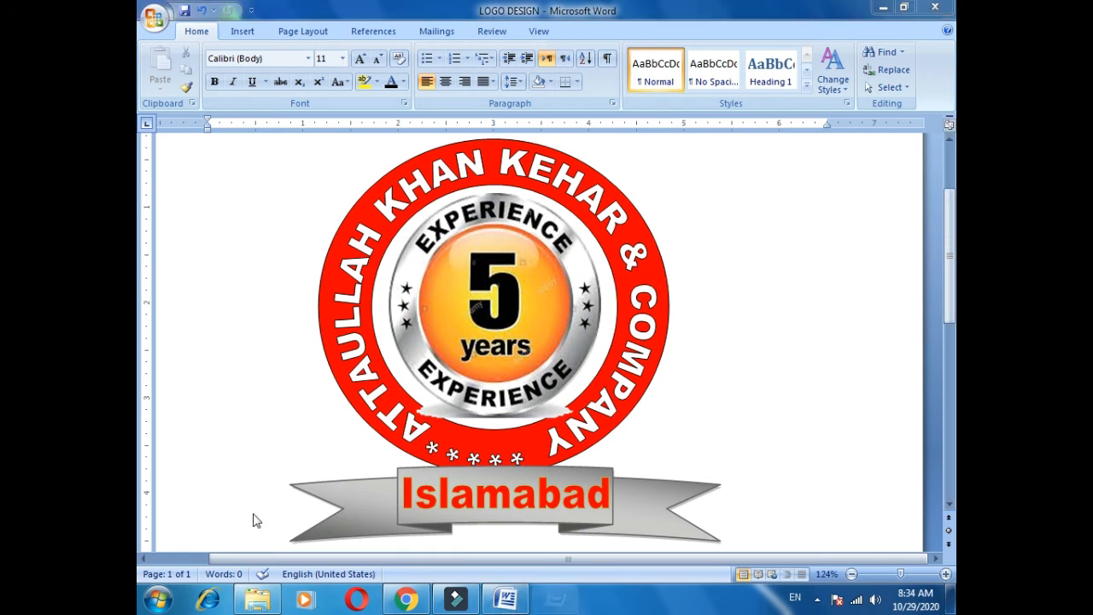
Launch Paint with a blank canvas using the pbrush Run command.
key("super+r")
type("pbrush")
key("Return")
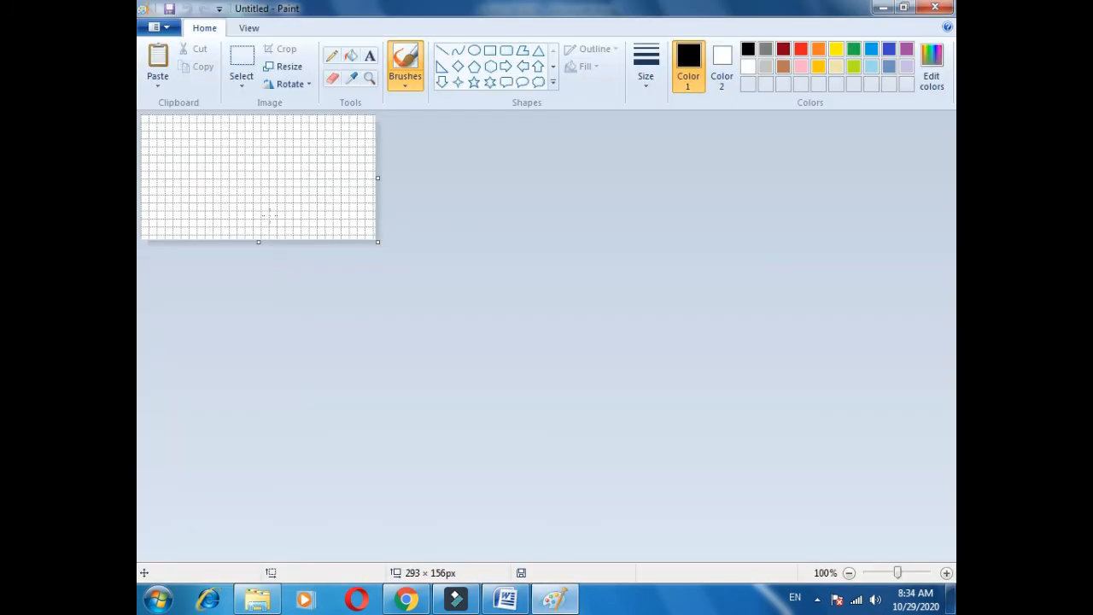
Paste the screenshot, place the logo top-left, trim the canvas to 584 × 518px, and start saving.
key("ctrl+v")
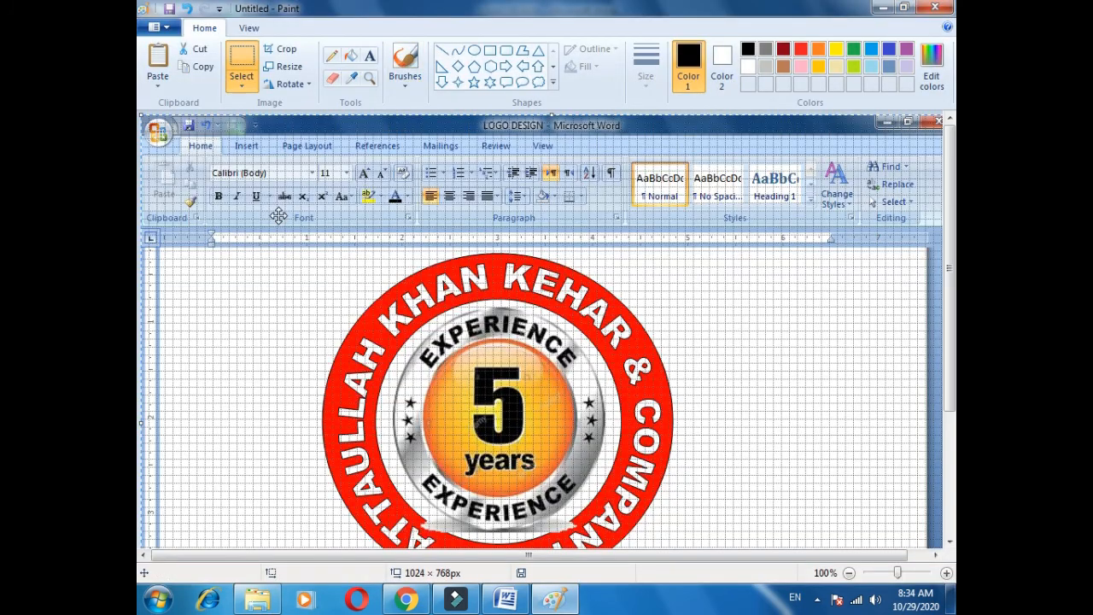
key("ctrl+Page_Down")
left_click_drag(439, 329, 385, 256)
left_click(556, 399)
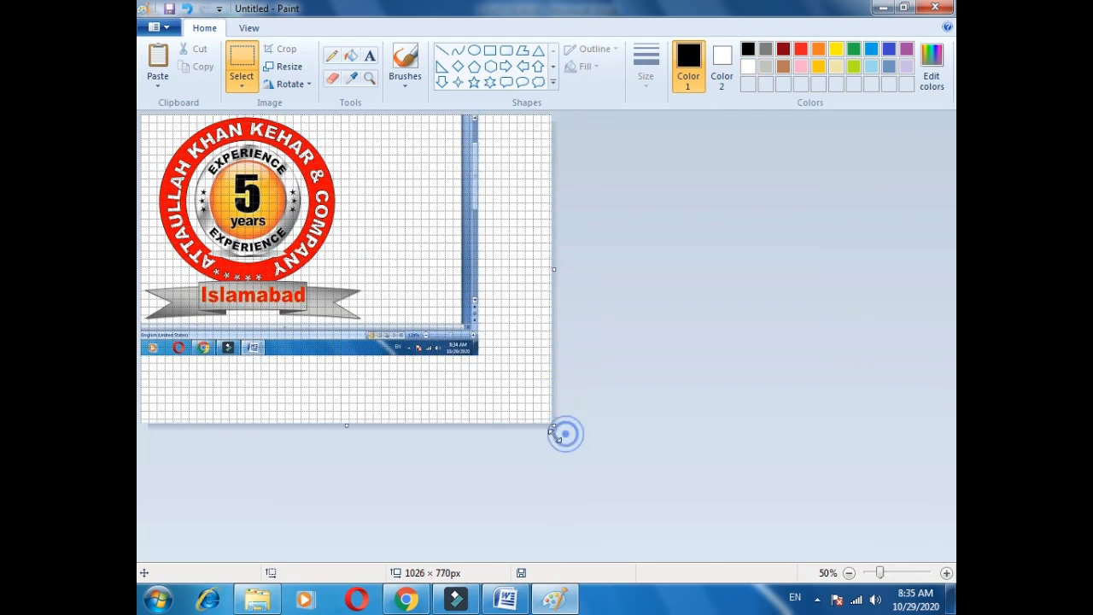
left_click_drag(555, 425, 375, 325)
key("ctrl+s")
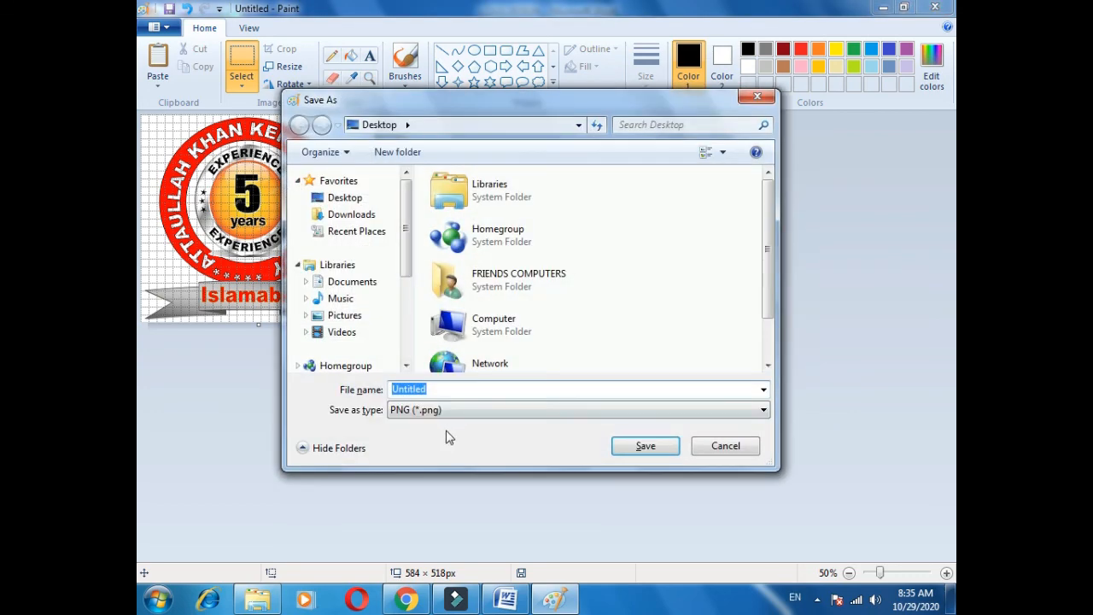
Save the logo to the Desktop as a JPEG file named with the owner's name.
left_click(443, 412)
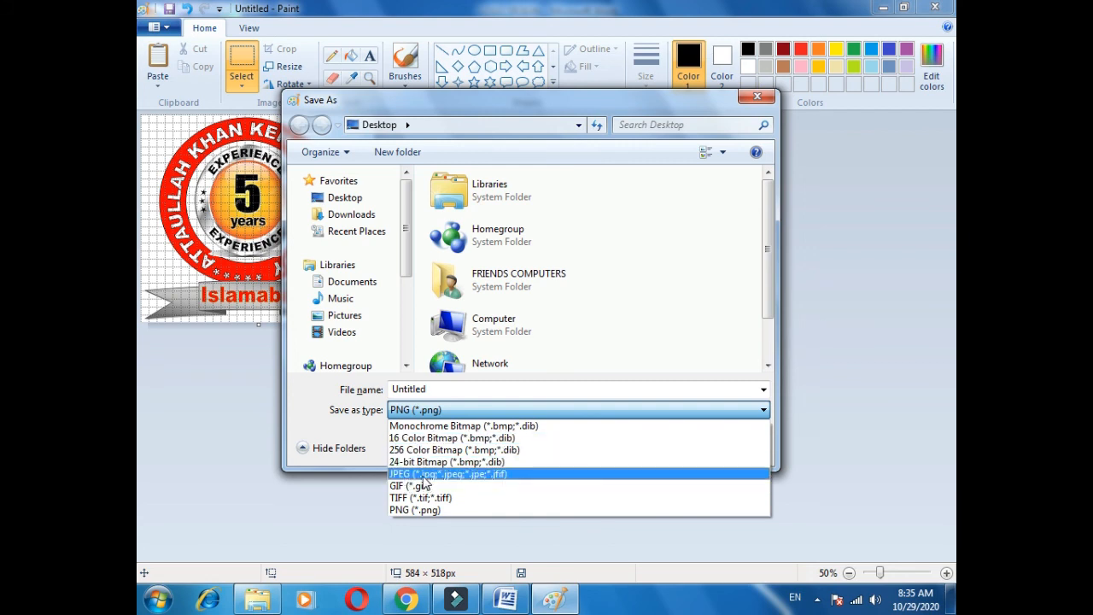
left_click(424, 476)
double_click(448, 389)
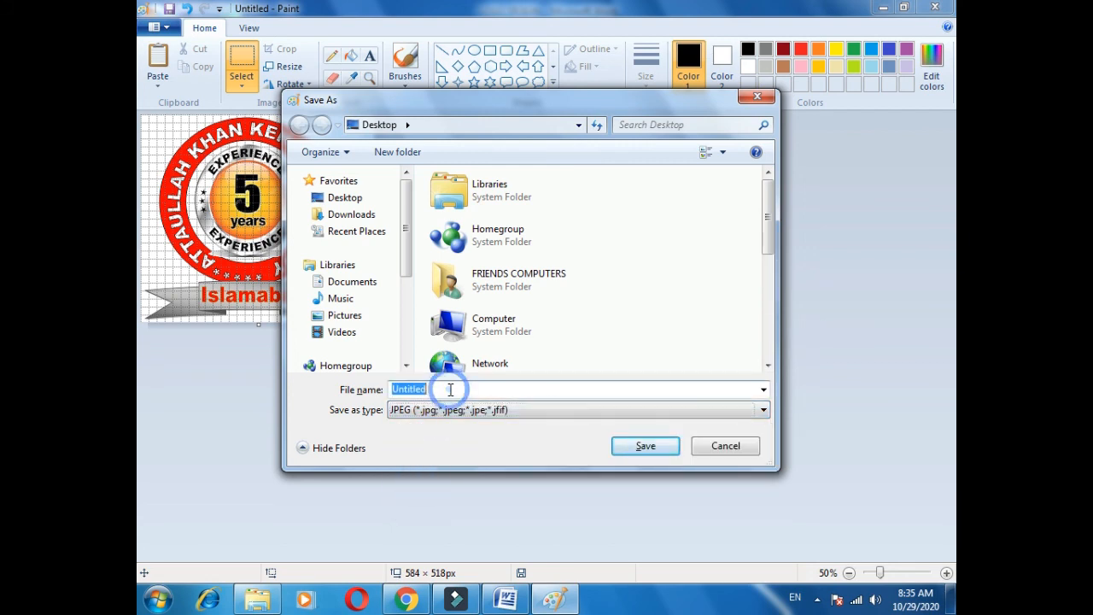
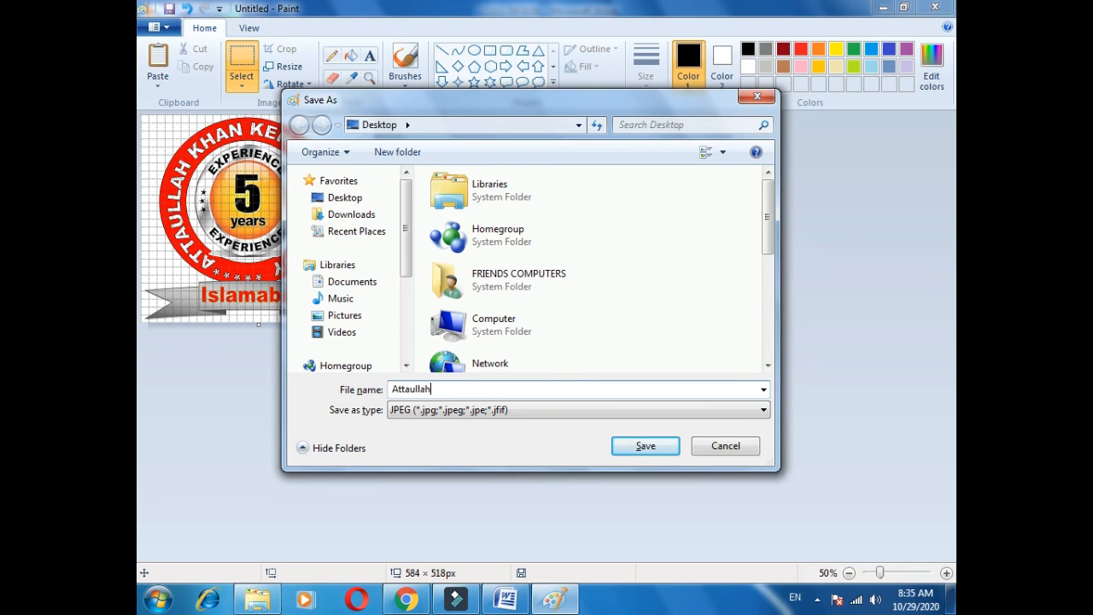
key("Return")
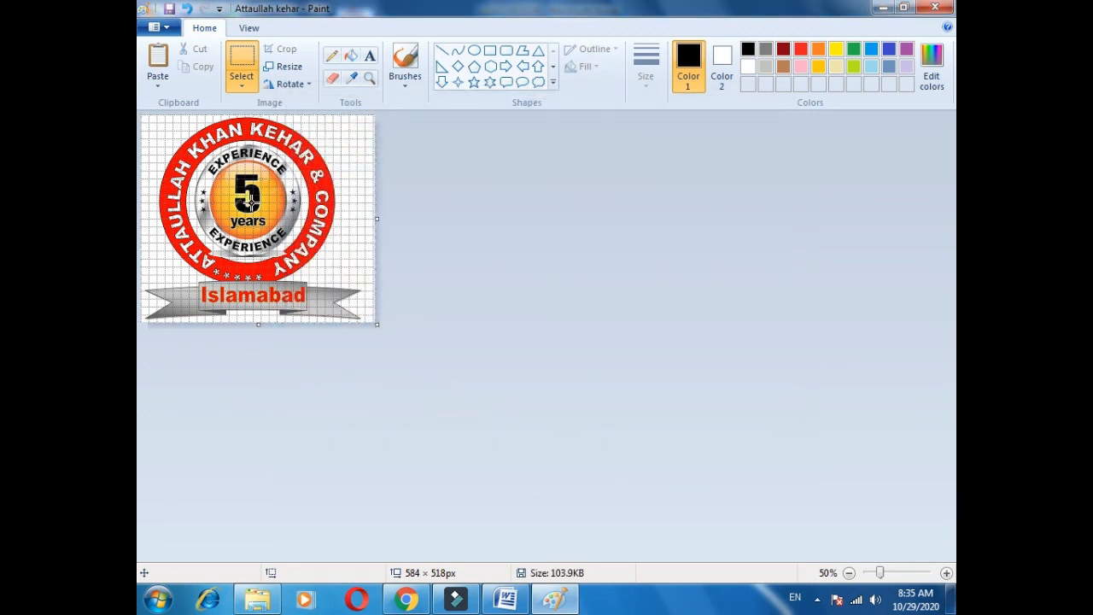
Show the desktop and open the saved JPEG logo image.
key("super+d")
left_click(364, 32)
double_click(367, 34)
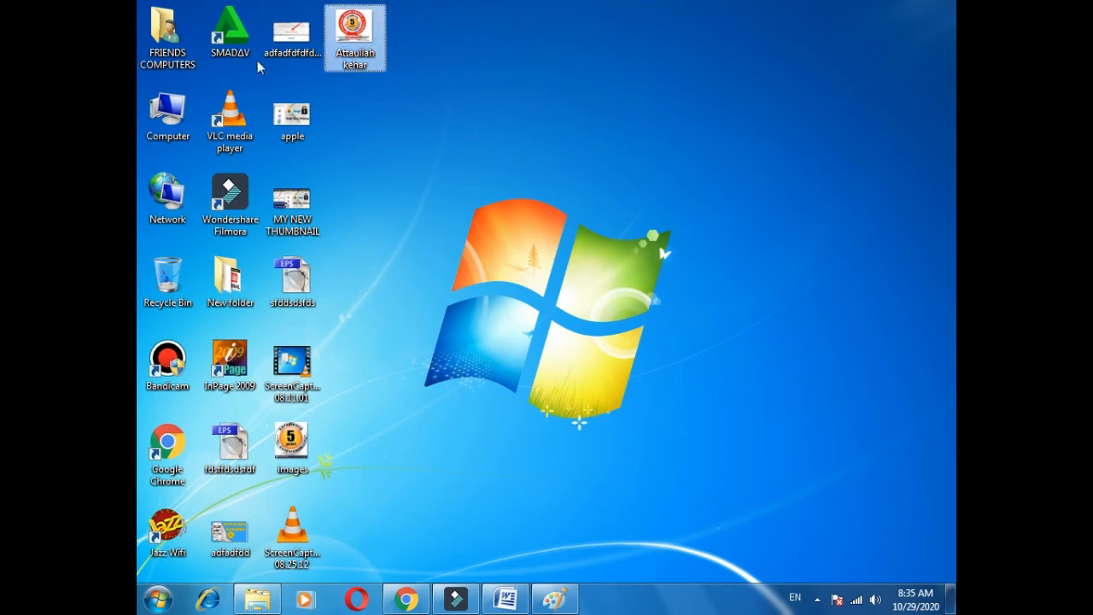